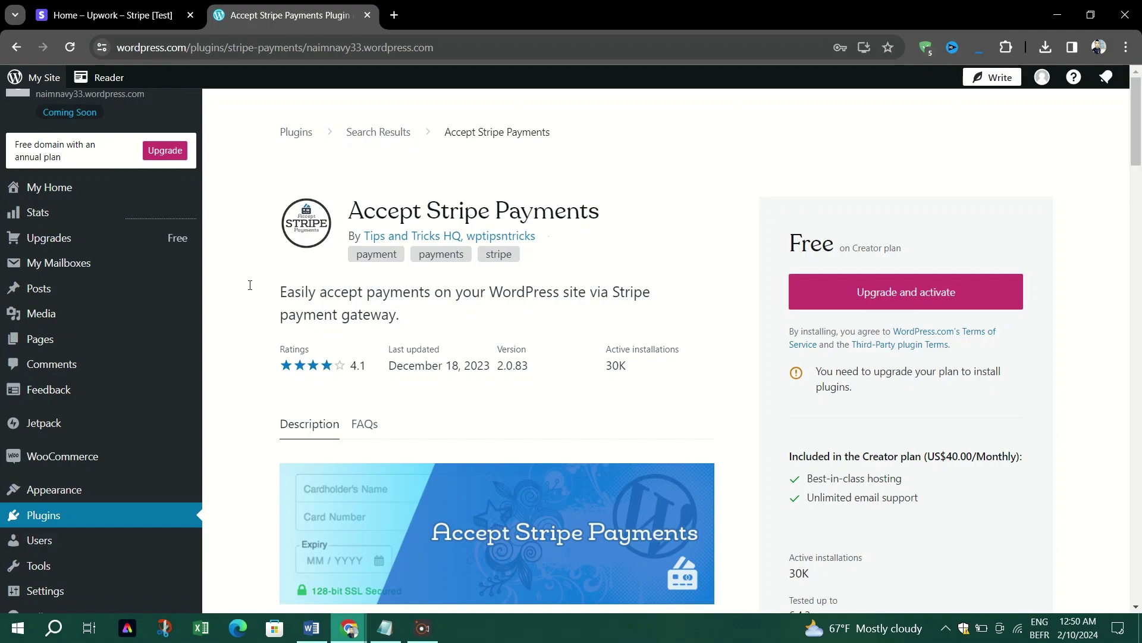
Read through the Accept Stripe Payments plugin page, covering its description, demo videos and feature list
mouse_move(117, 5)
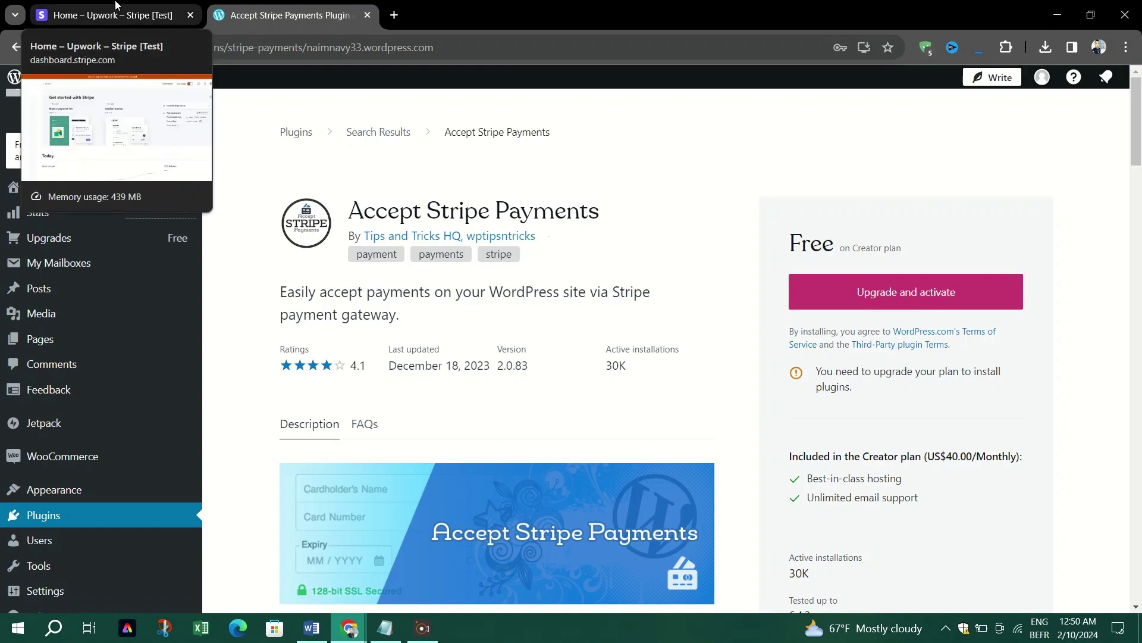
scroll(423, 277, down, 5)
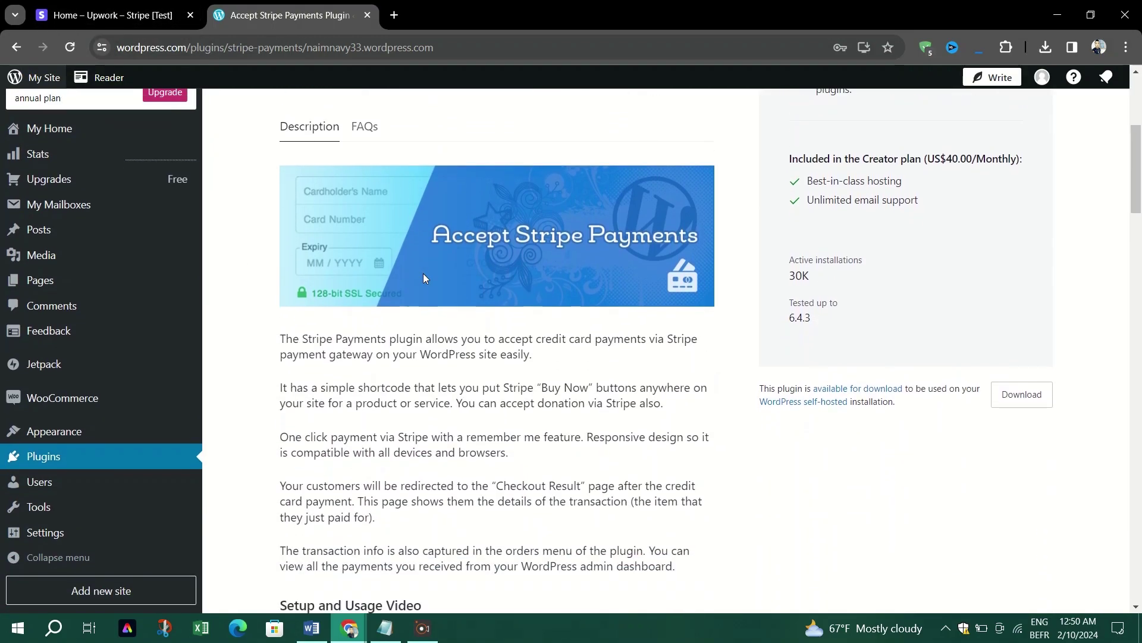
scroll(424, 278, down, 5)
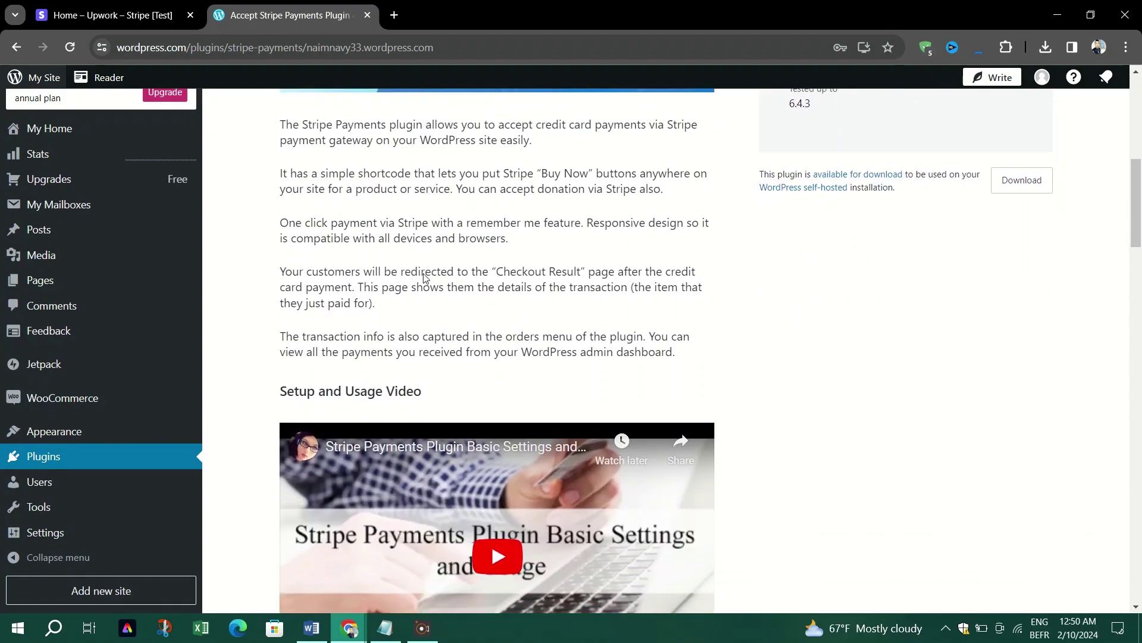
scroll(426, 278, down, 5)
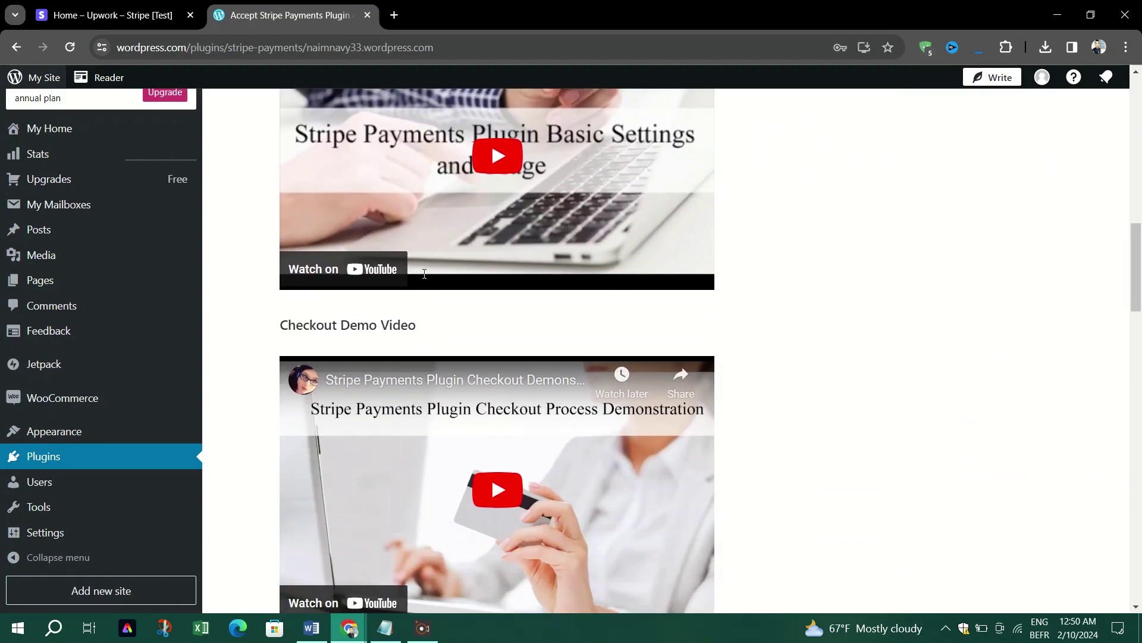
scroll(426, 278, down, 2)
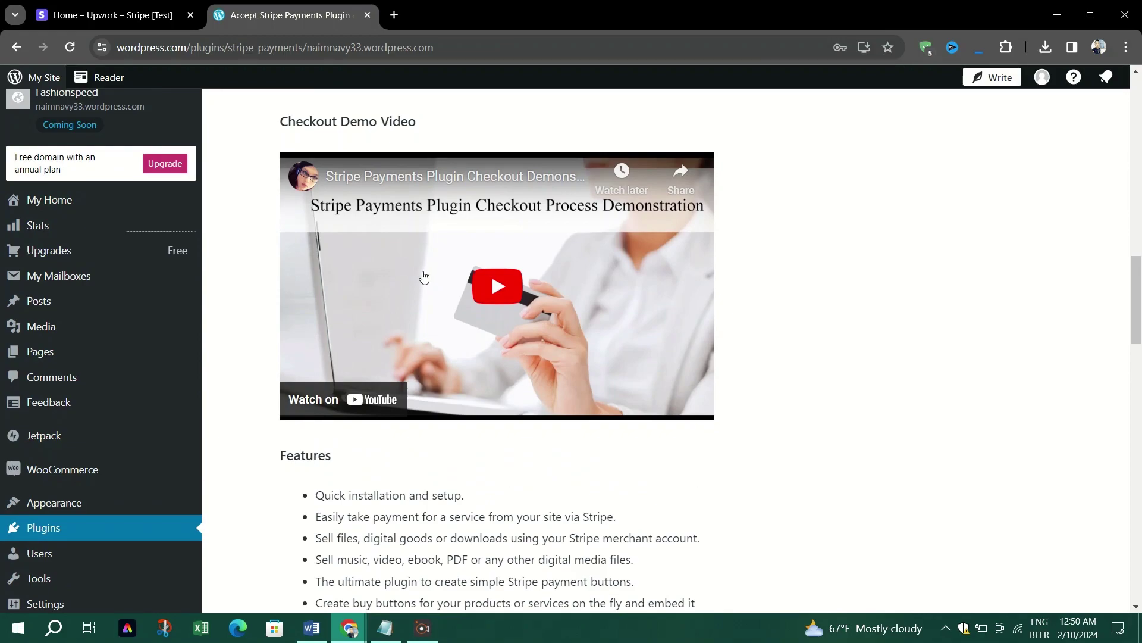
scroll(423, 278, down, 4)
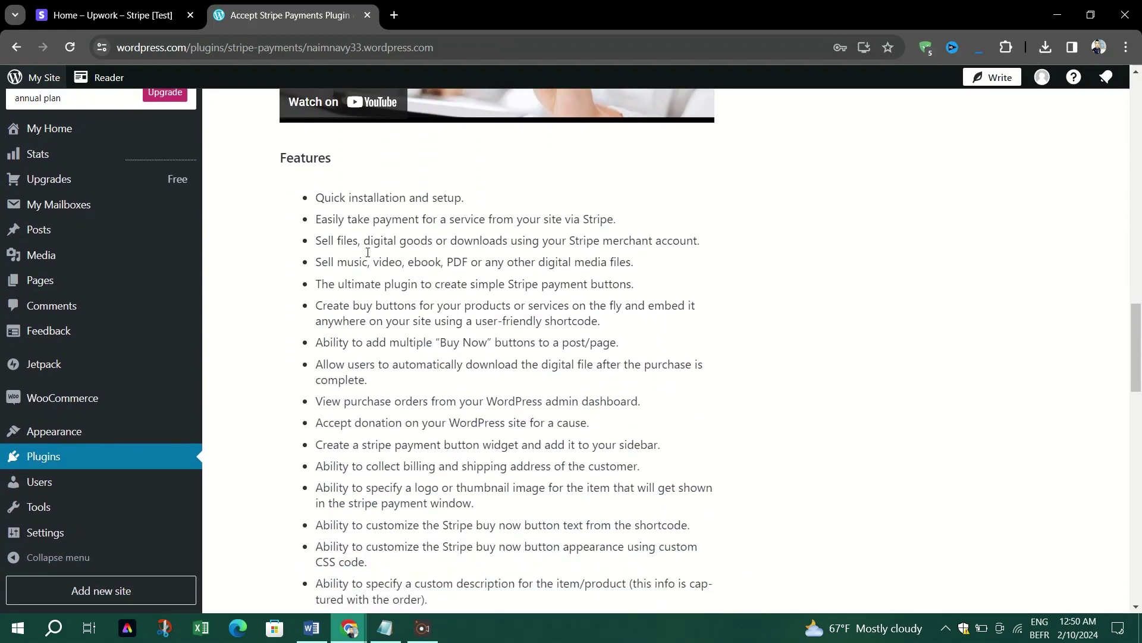
drag(309, 196, 608, 383)
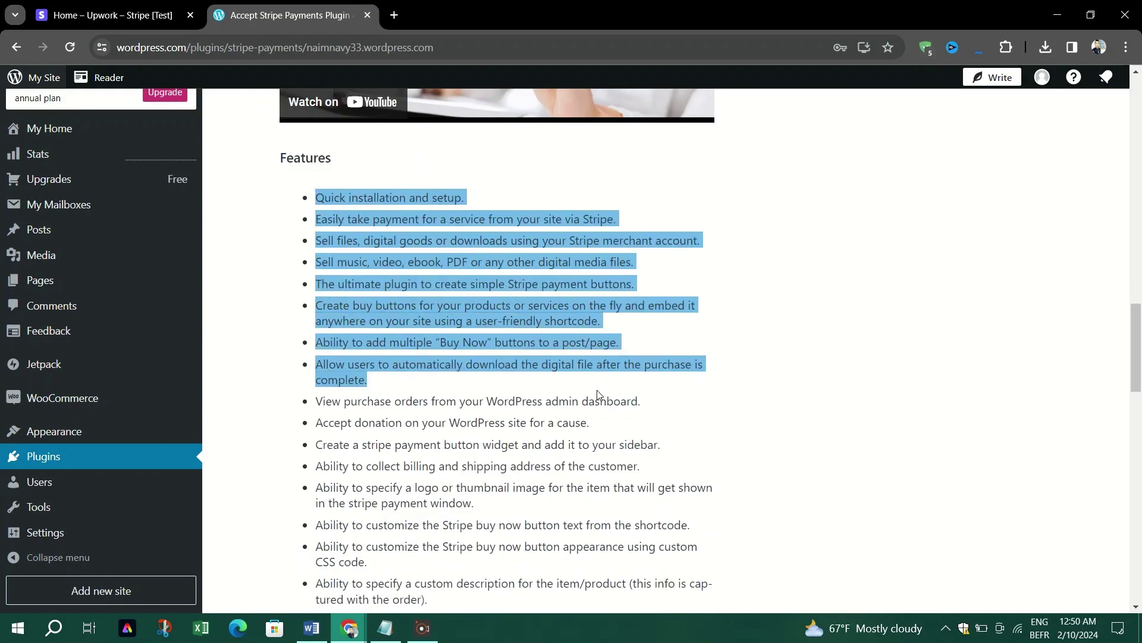
click(586, 395)
scroll(580, 387, down, 4)
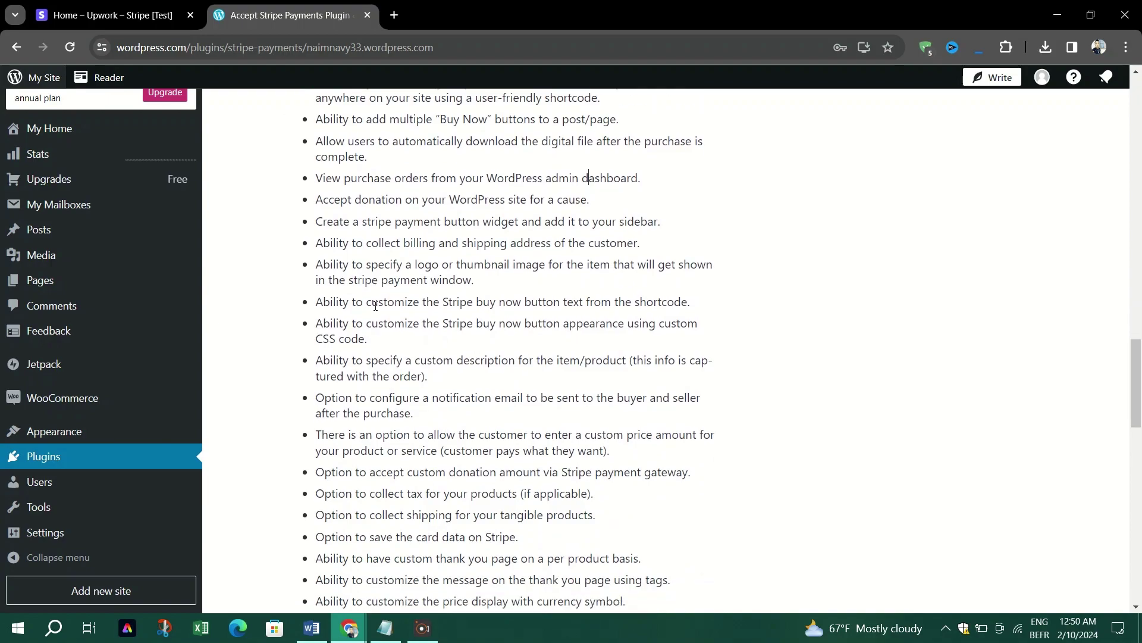
Switch to the Stripe dashboard, search it for "wordpress", and return to the dashboard home page
click(129, 6)
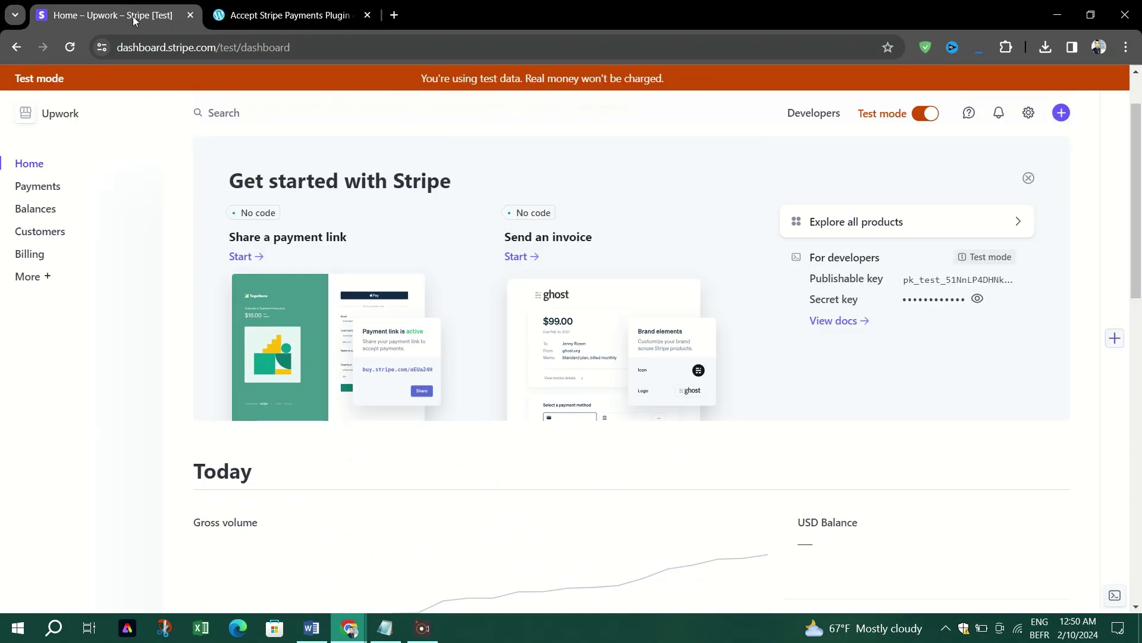
click(300, 114)
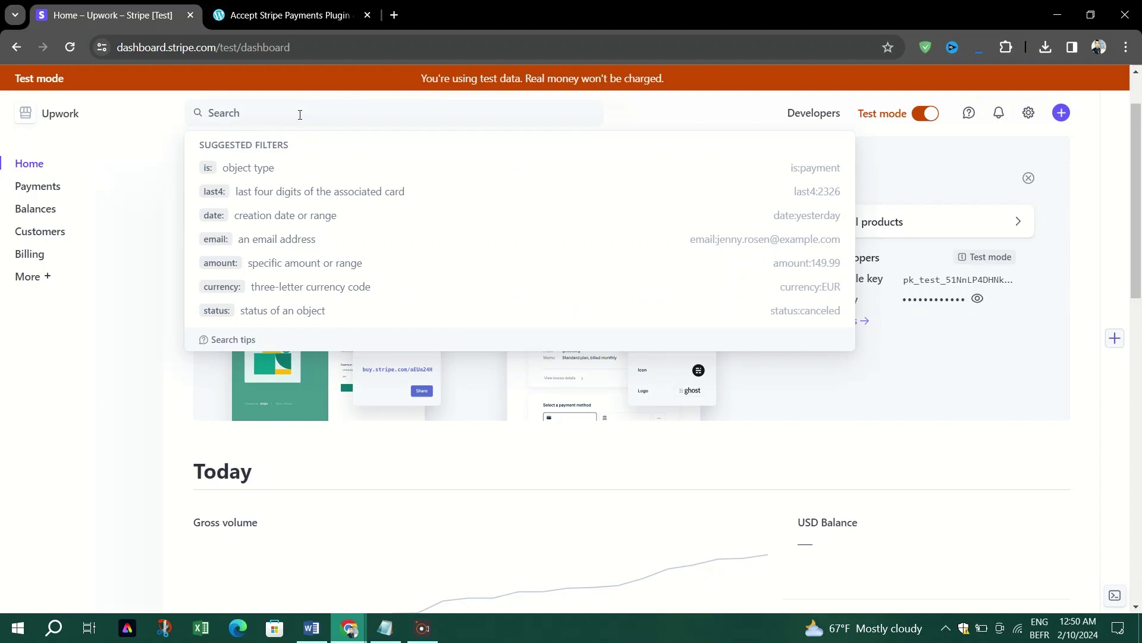
text(wordpress)
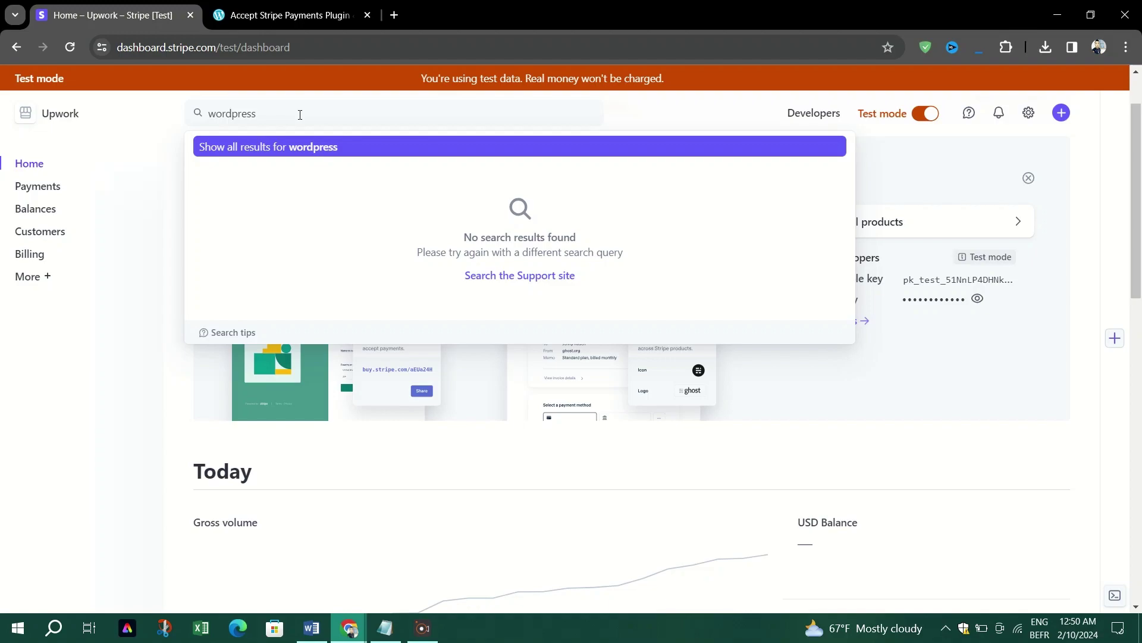
key(Return)
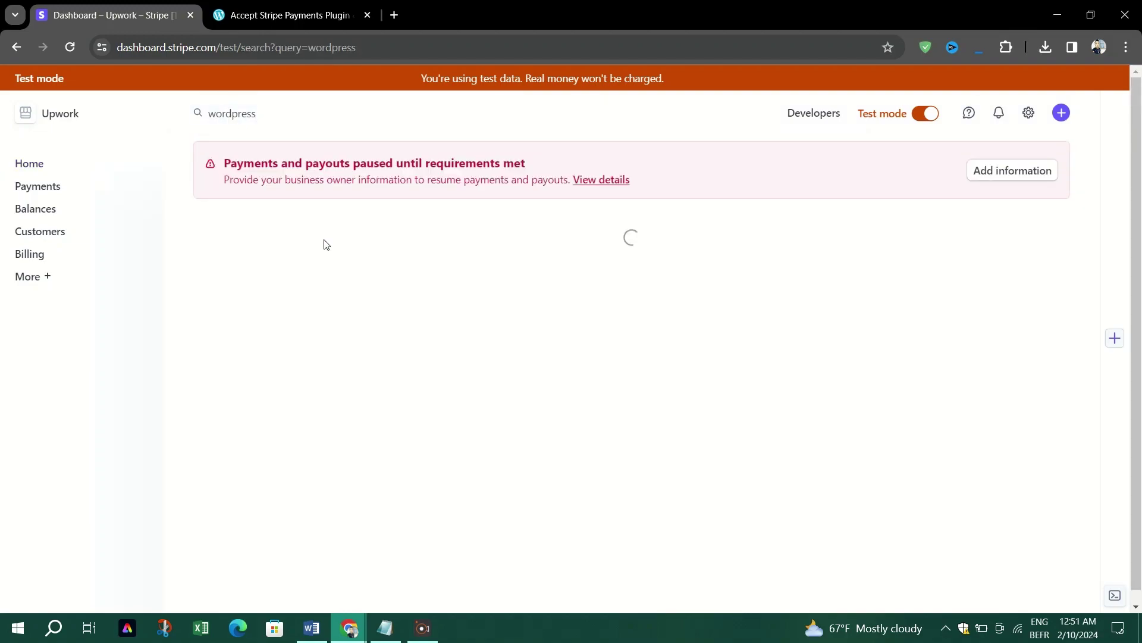
click(18, 161)
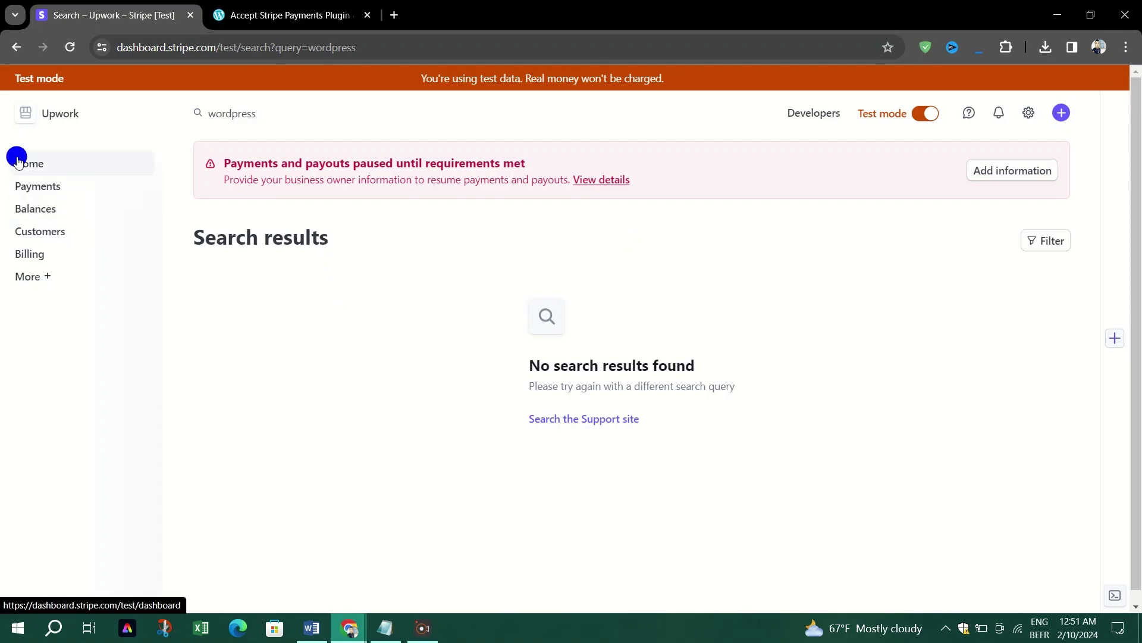
Switch to the WordPress plugin page and read the remaining Accept Stripe Payments features and setup notes
click(285, 15)
scroll(141, 298, up, 2)
scroll(349, 365, down, 12)
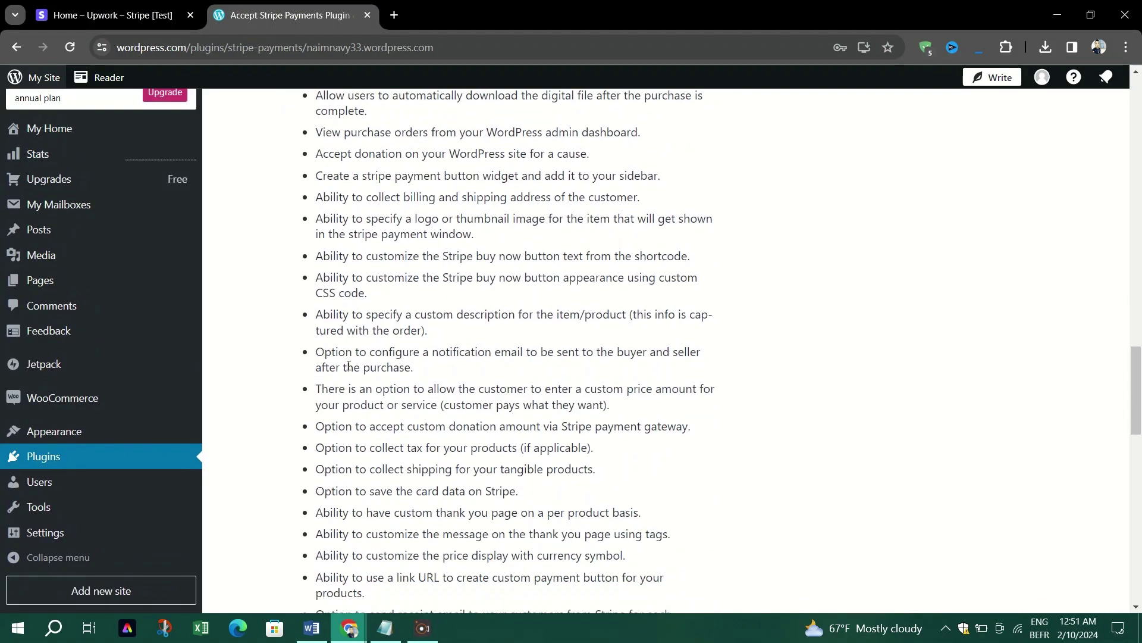
scroll(349, 366, down, 3)
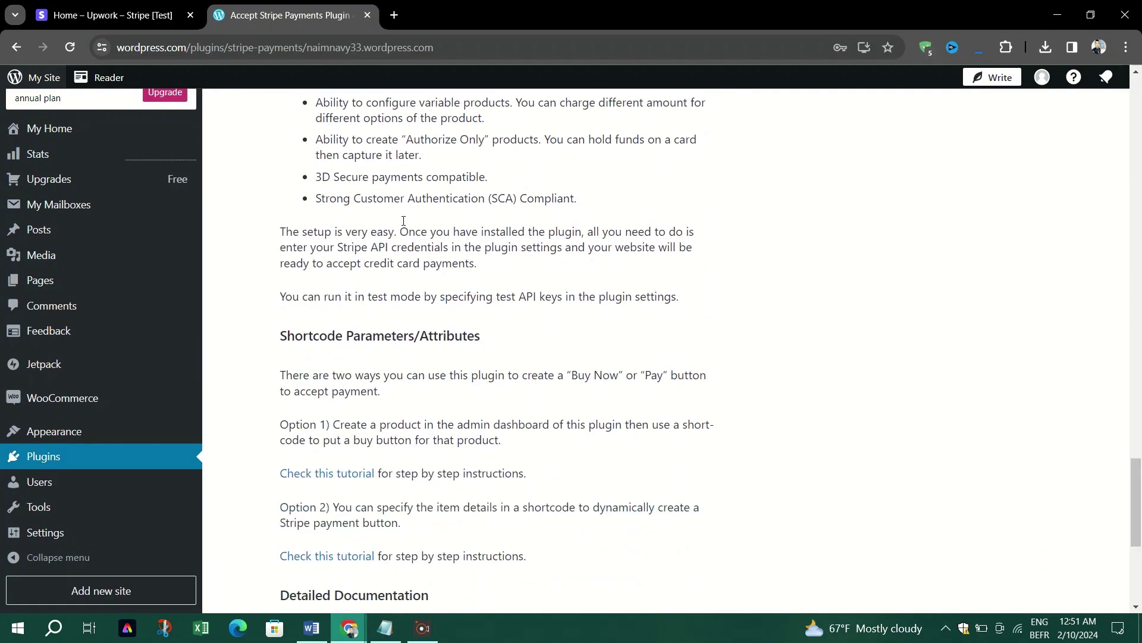
Switch to the Stripe dashboard and examine the settings and profile options for the account
click(95, 14)
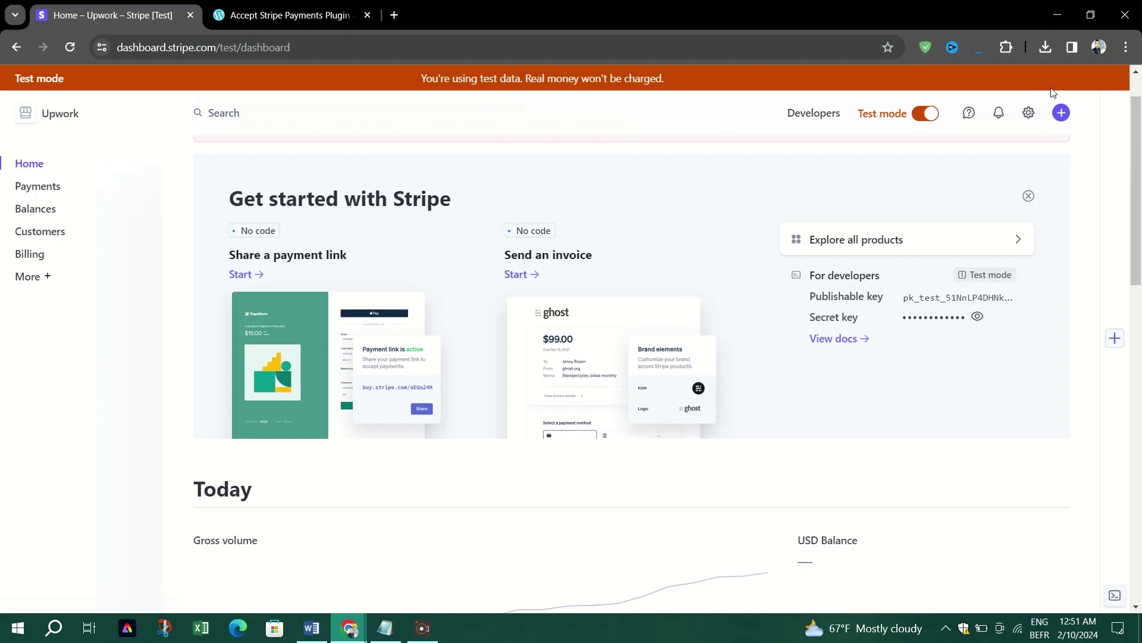
click(1026, 117)
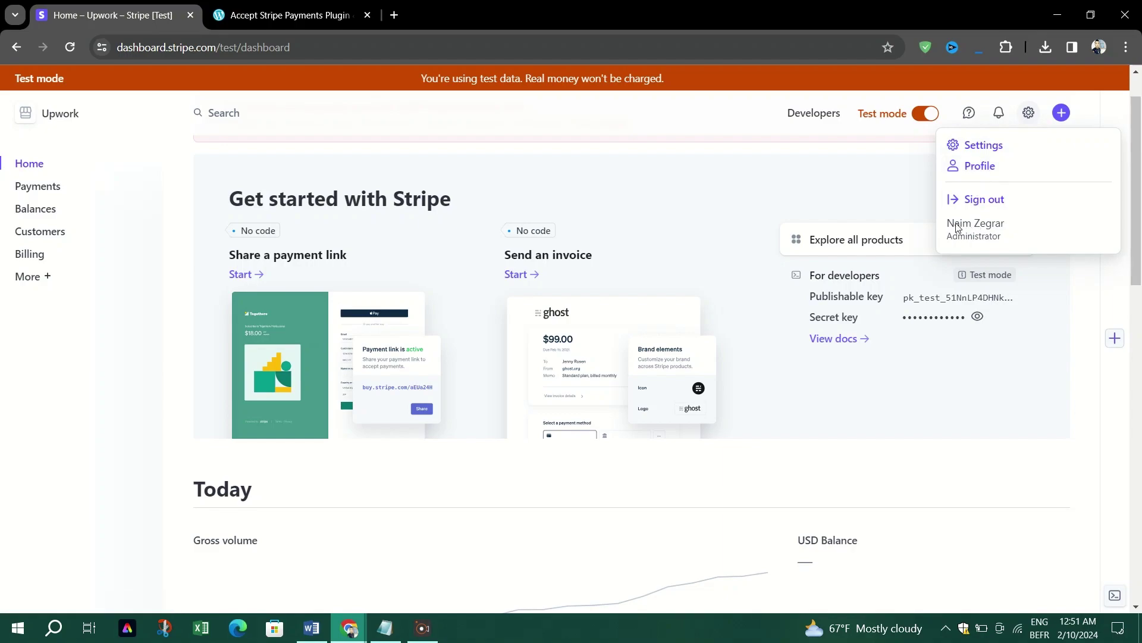
click(144, 408)
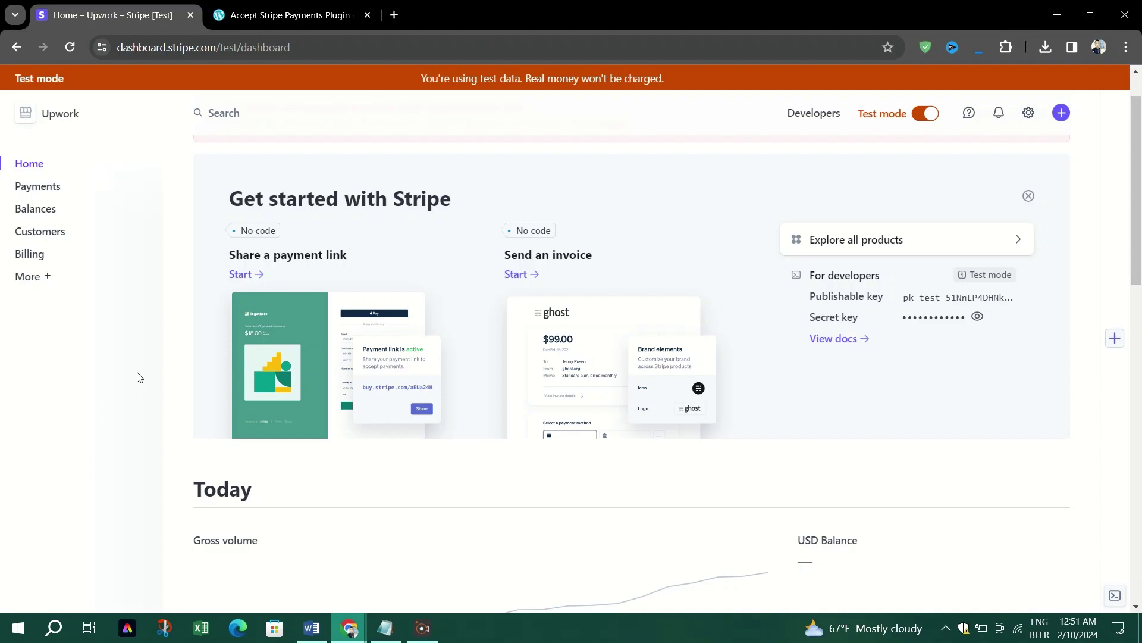
Open the Developers page and the developer docs from the Stripe dashboard in separate browser tabs
click(799, 115)
right_click(799, 114)
click(818, 122)
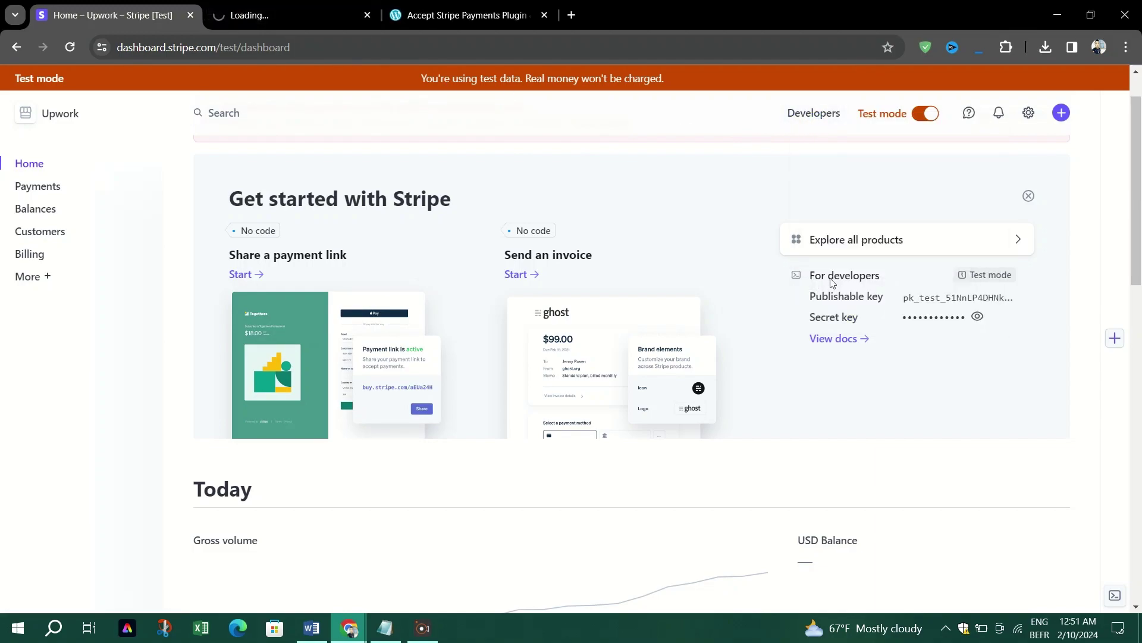
click(849, 341)
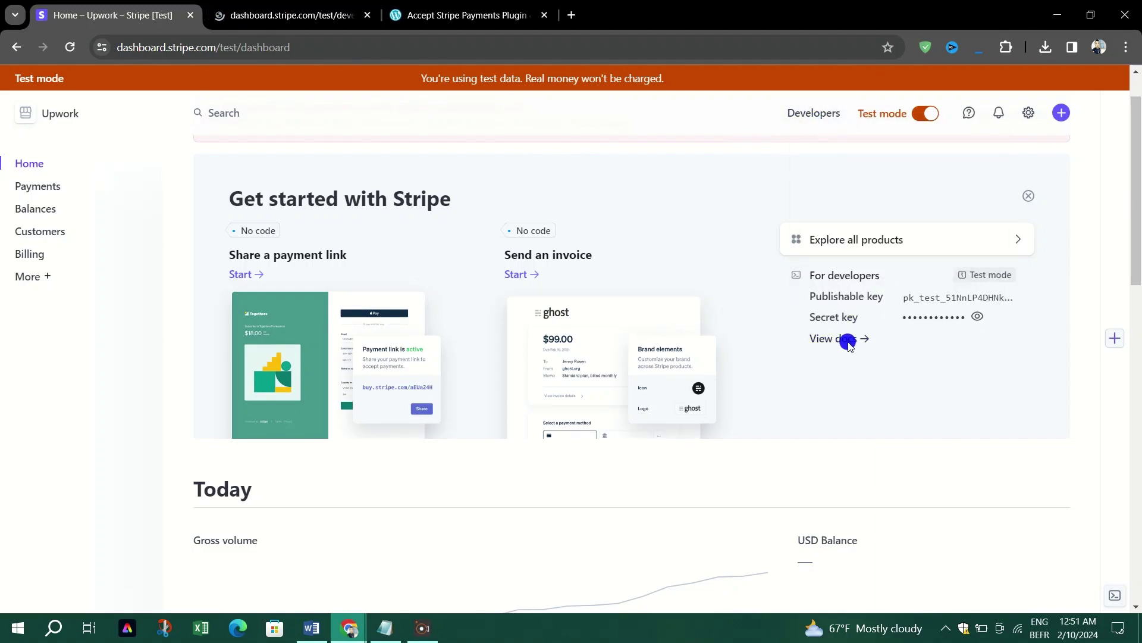
click(452, 7)
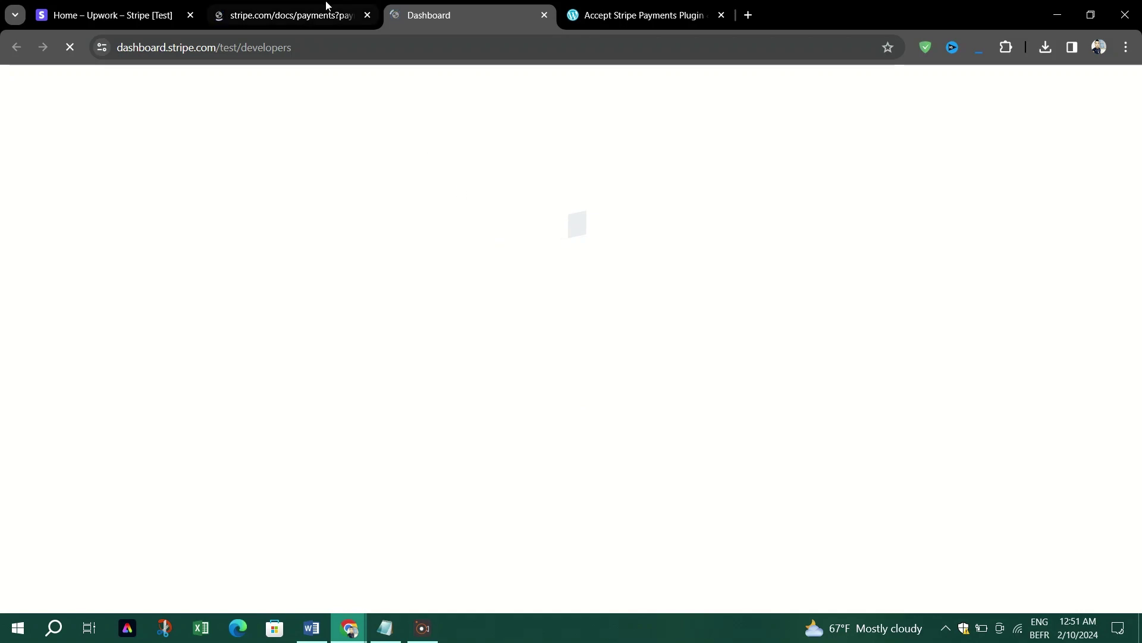
click(141, 9)
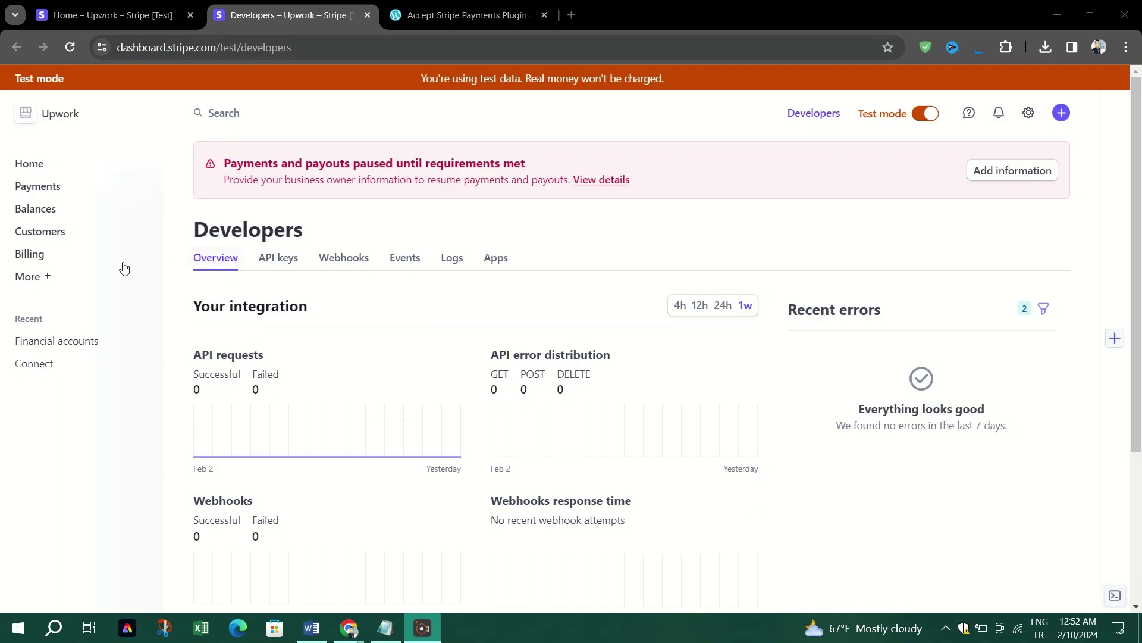
Open the API keys section of the Developers page and reveal the secret test key
click(282, 260)
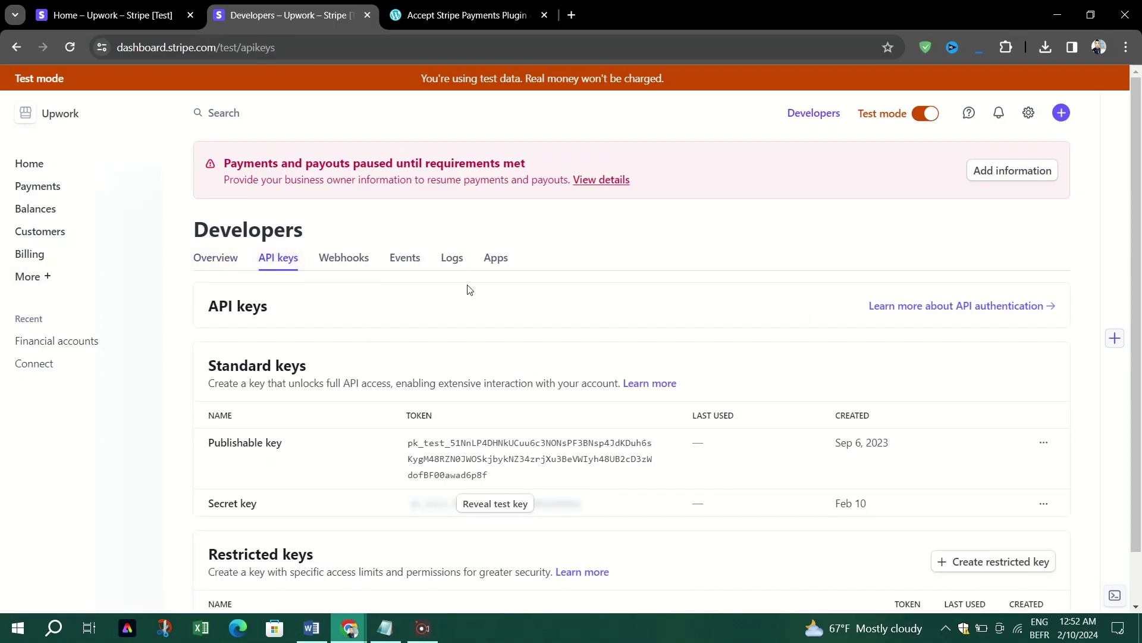
scroll(470, 289, down, 1)
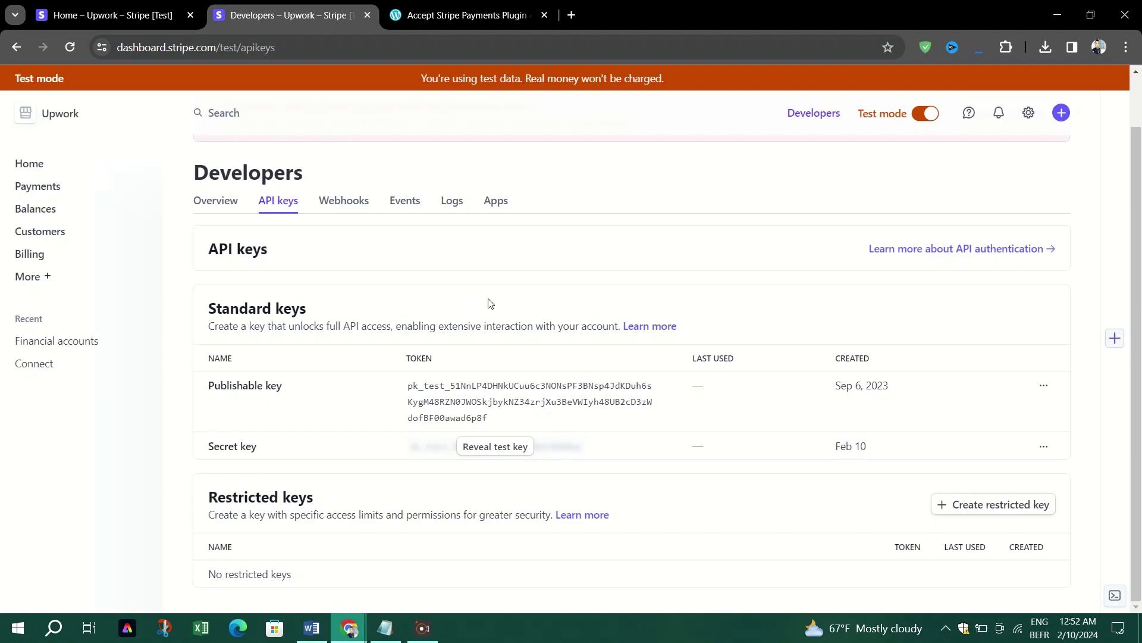
click(485, 447)
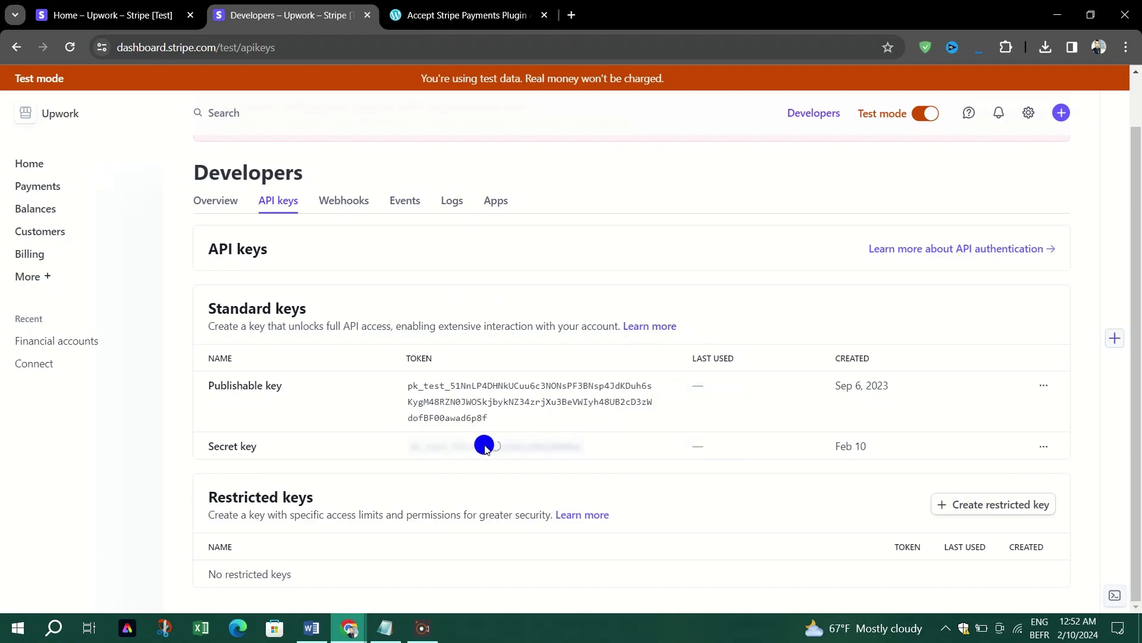
scroll(523, 417, down, 1)
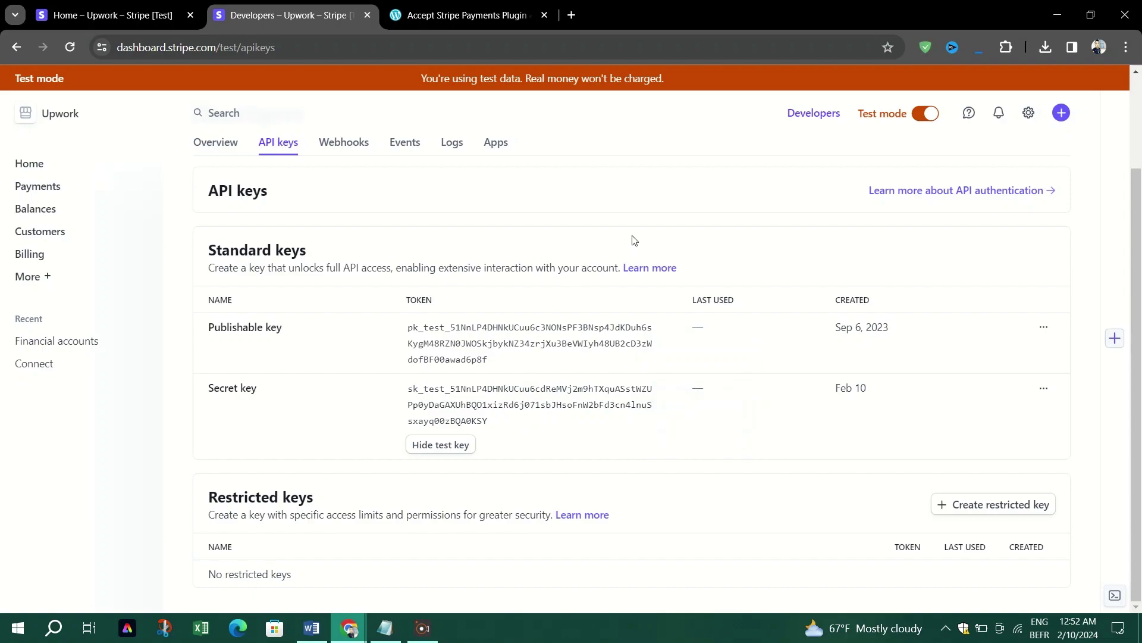
Highlight the publishable key and secret key tokens under Standard keys, then clear the selection
click(494, 360)
drag(402, 326, 548, 367)
drag(402, 384, 533, 421)
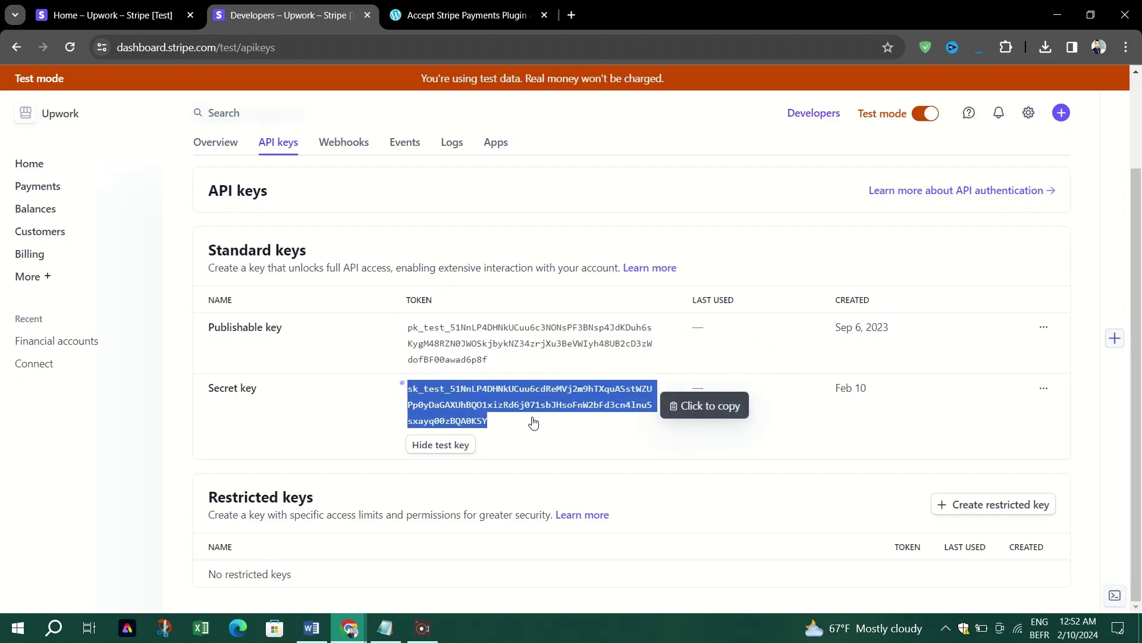
click(594, 188)
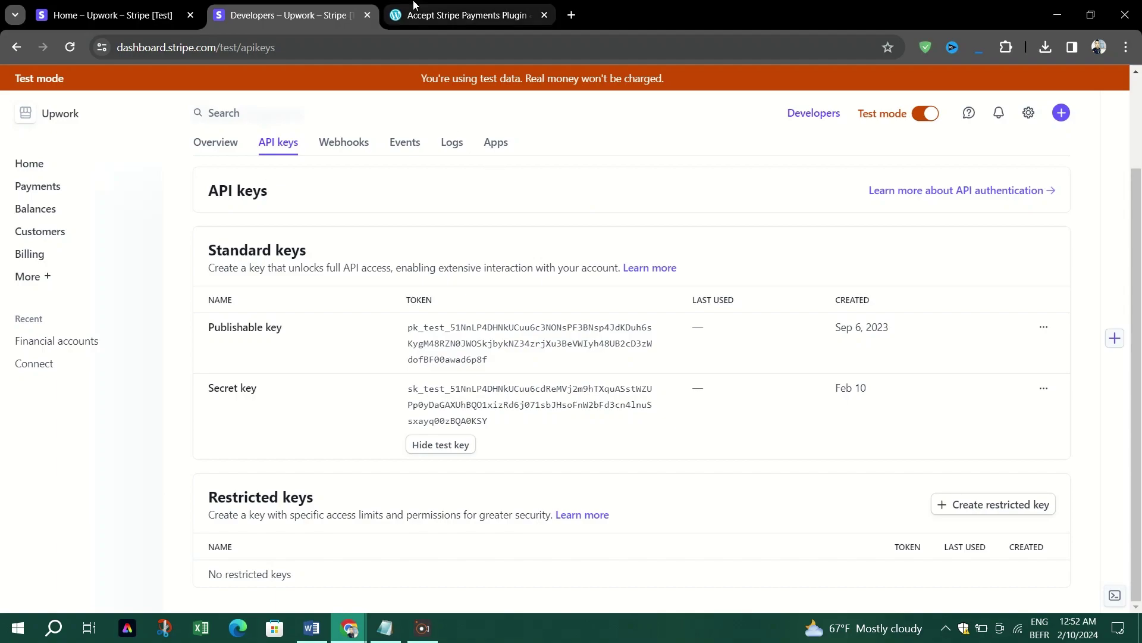
Switch to WordPress and look back over the Accept Stripe Payments features up to the plugin's header
click(468, 15)
scroll(125, 470, up, 1)
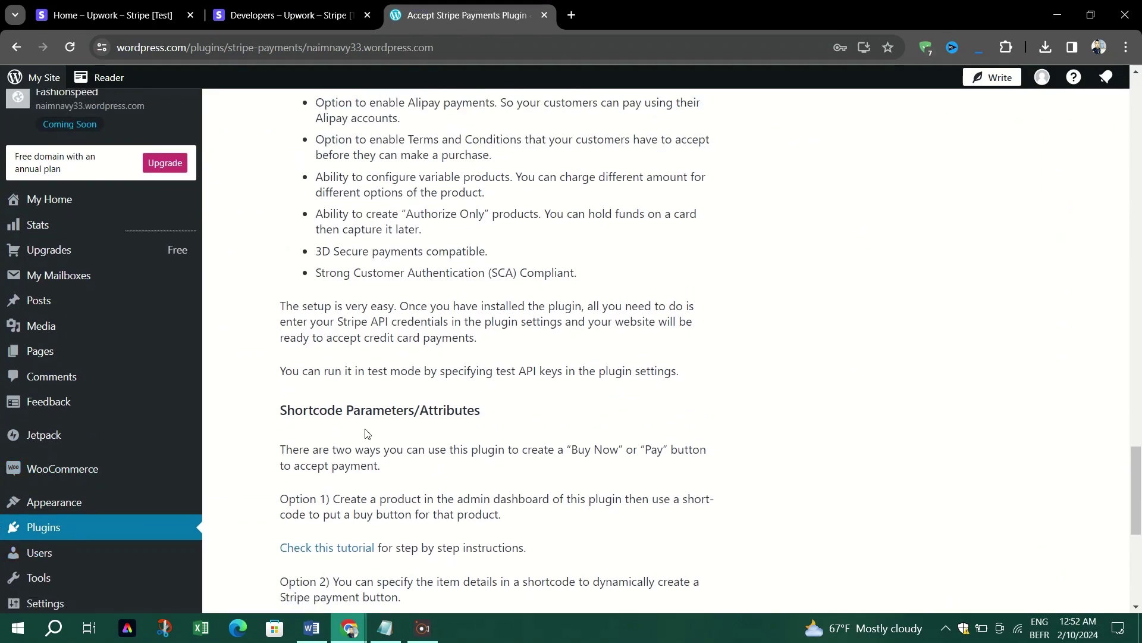
scroll(367, 431, up, 7)
scroll(367, 429, up, 15)
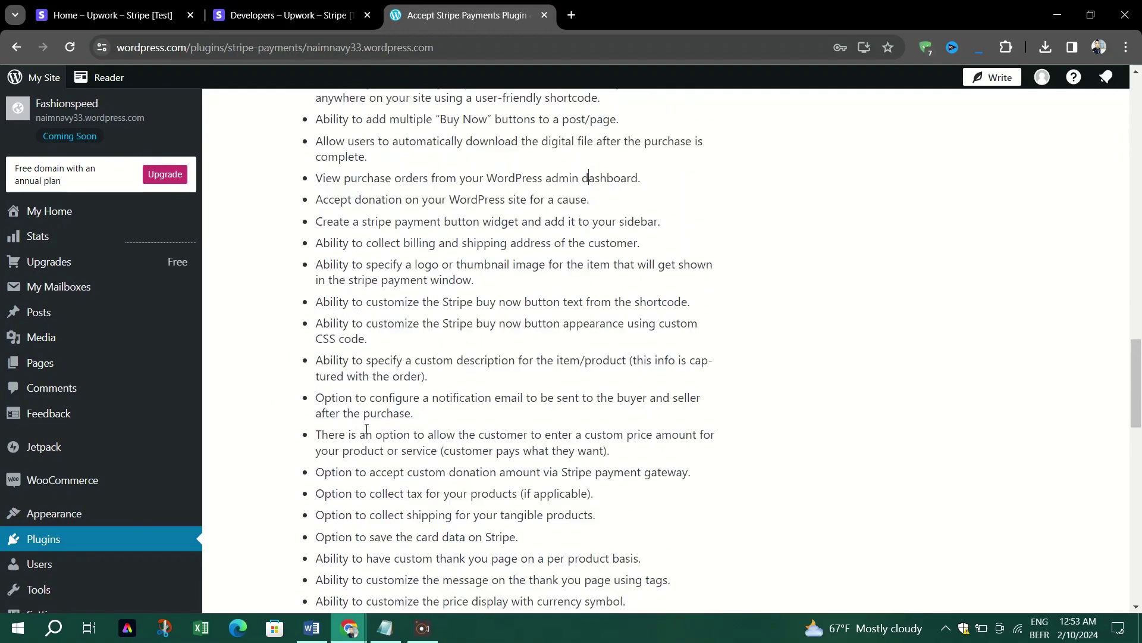
scroll(366, 428, up, 12)
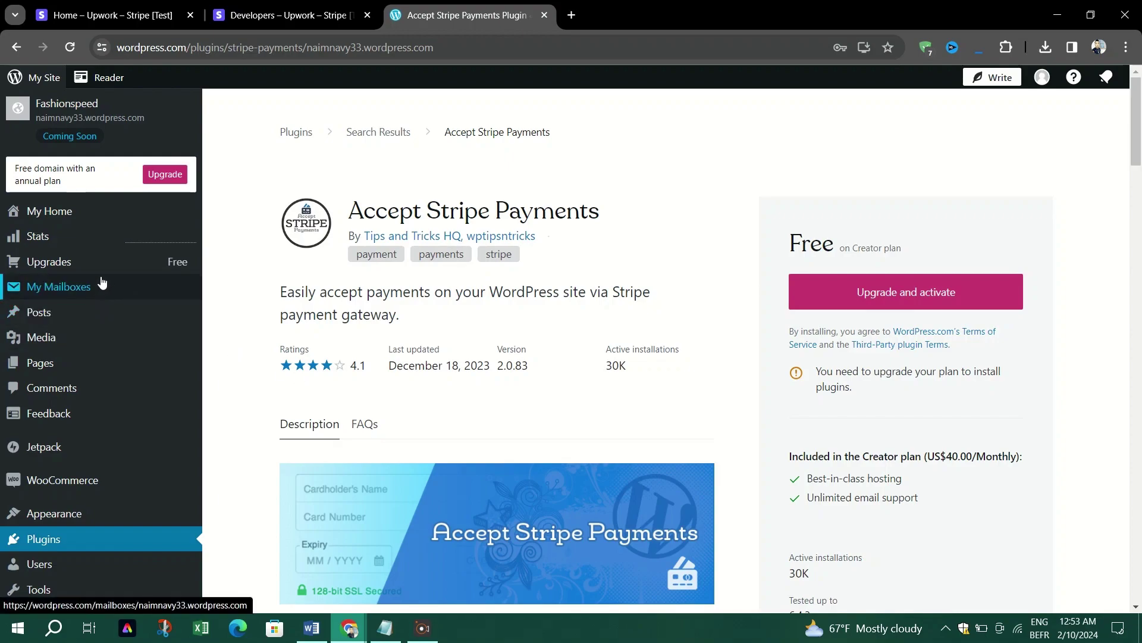
Search the WordPress plugins for "accept stripe" and open the Accept Stripe Payments plugin page
key(ctrl+shift+Tab)
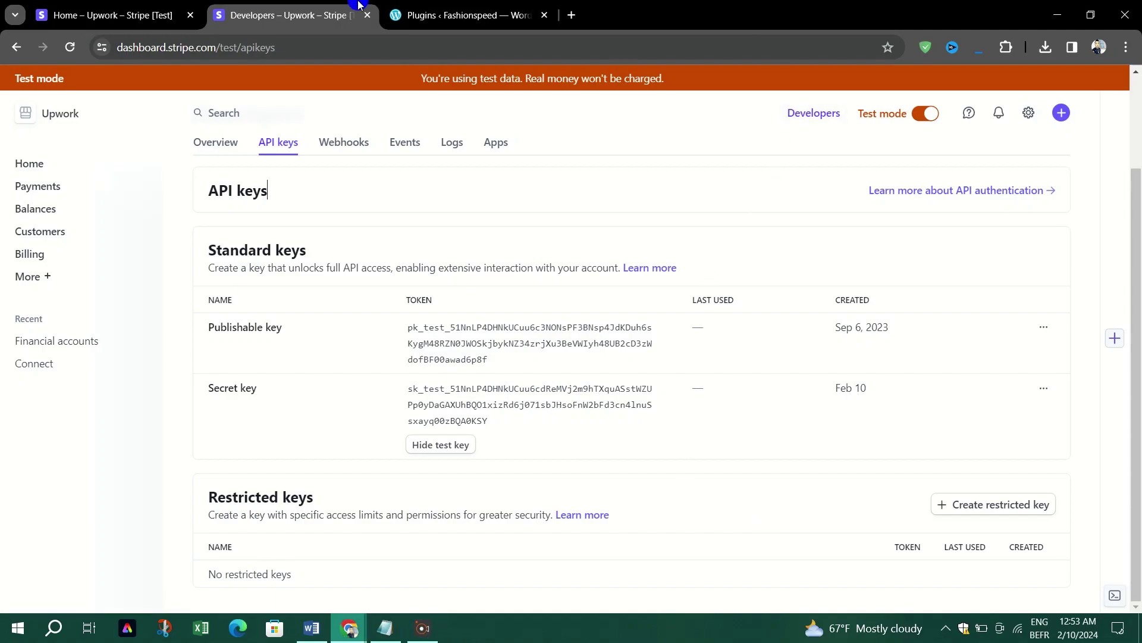
click(528, 7)
click(638, 275)
text(accept str)
key(Return)
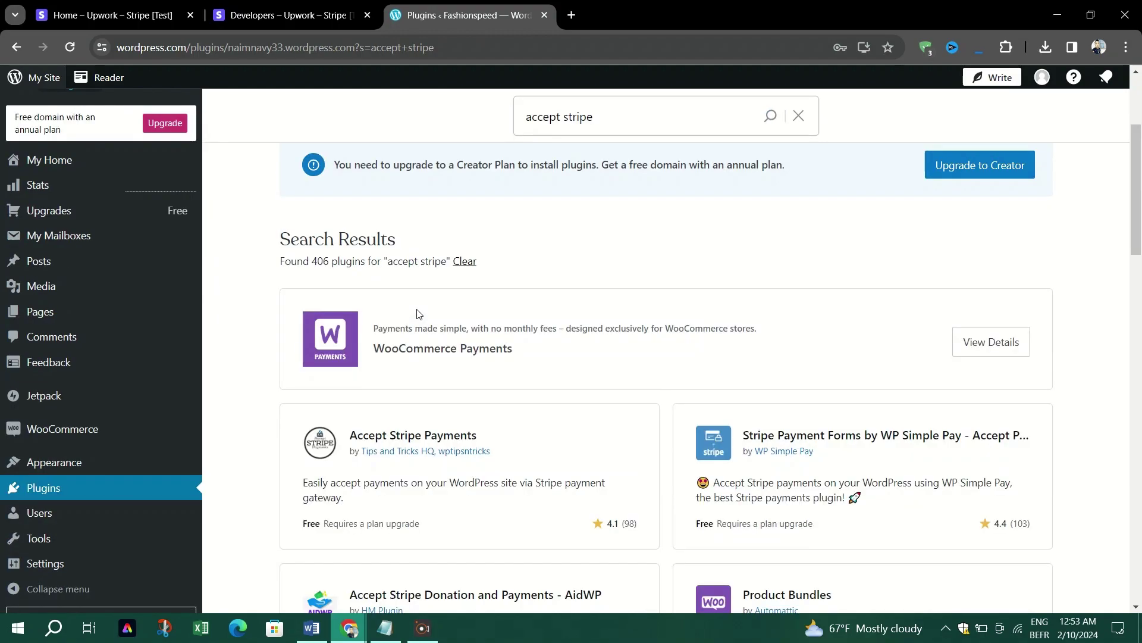
scroll(278, 324, down, 3)
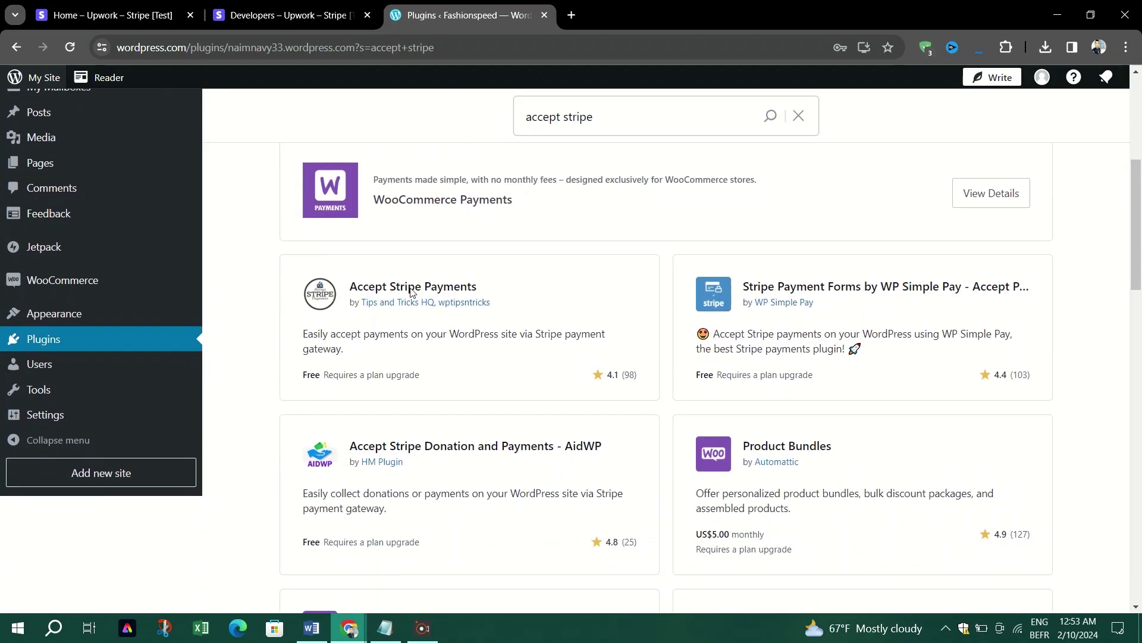
click(310, 307)
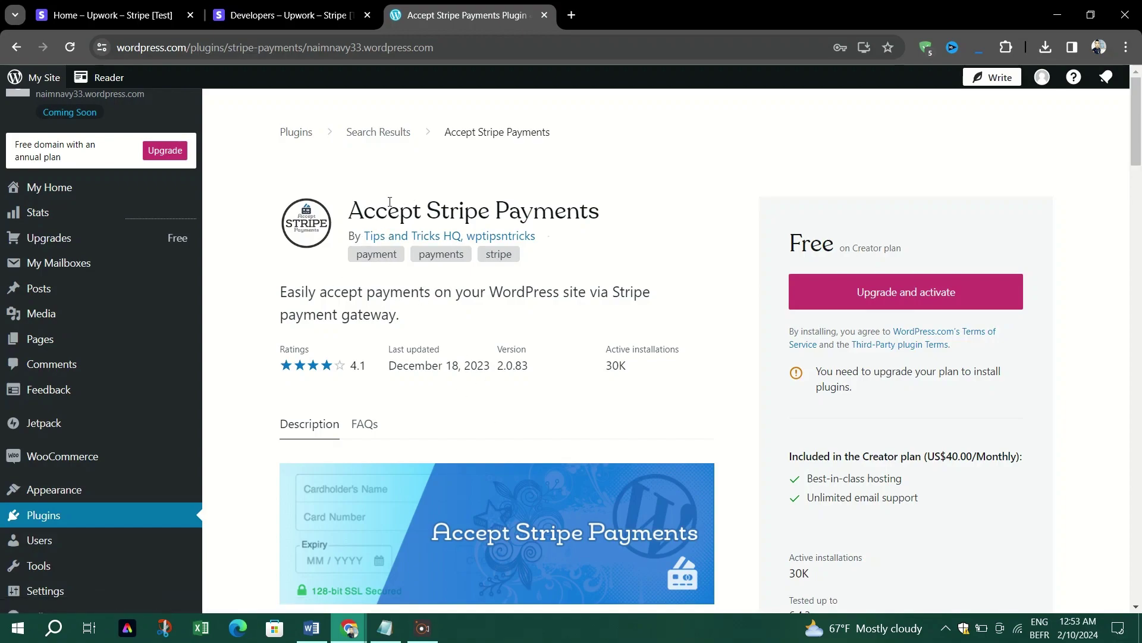
Look over the Accept Stripe Payments plugin's description, then return to the plugin's header
scroll(419, 306, down, 4)
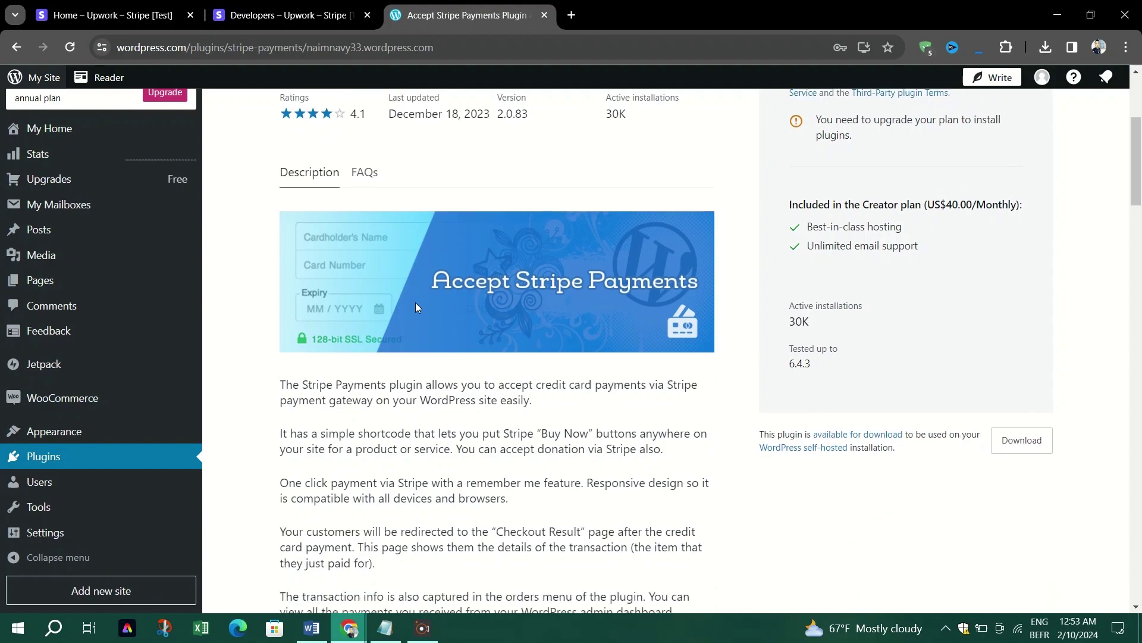
scroll(467, 231, up, 4)
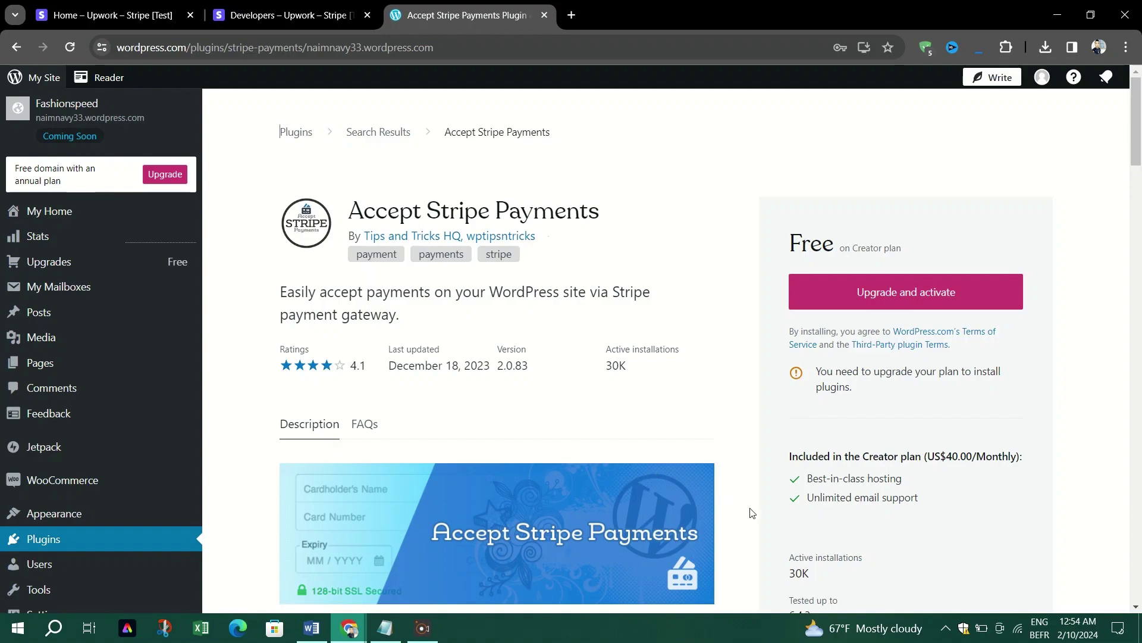
click(751, 510)
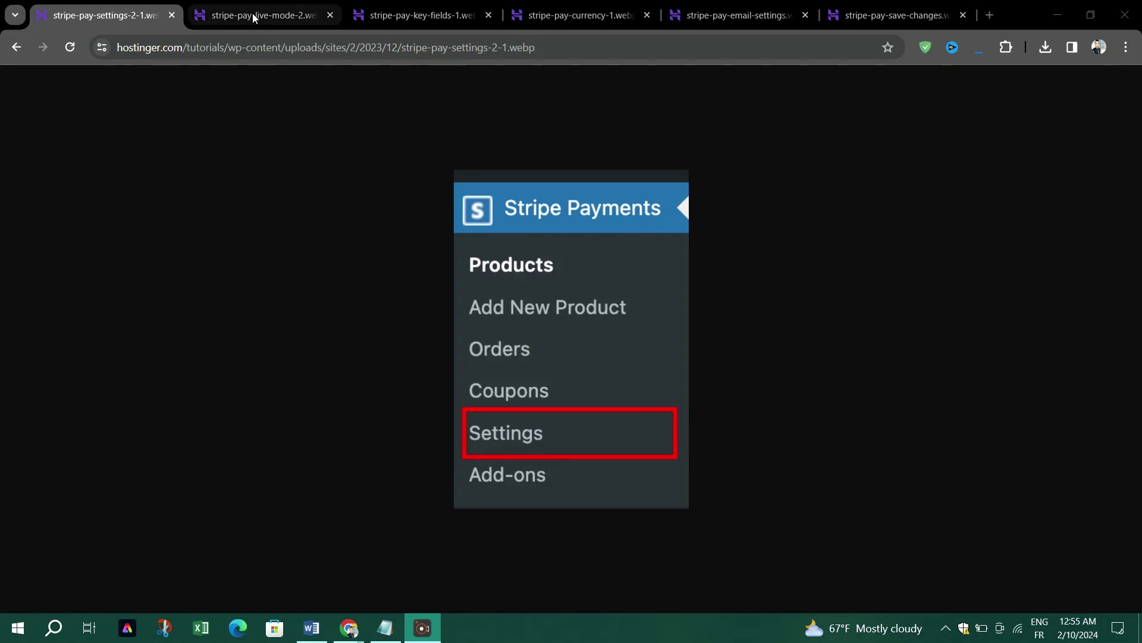
View the Live Mode reference image of the Stripe Payments credentials settings, enlarged to 150%
mouse_move(253, 18)
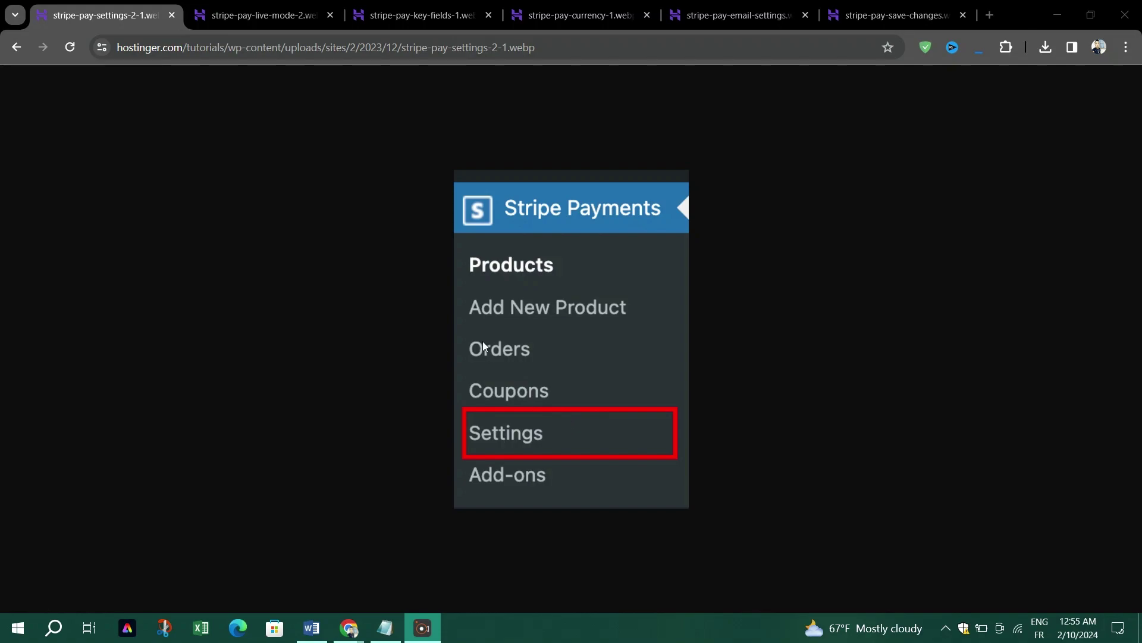
click(238, 14)
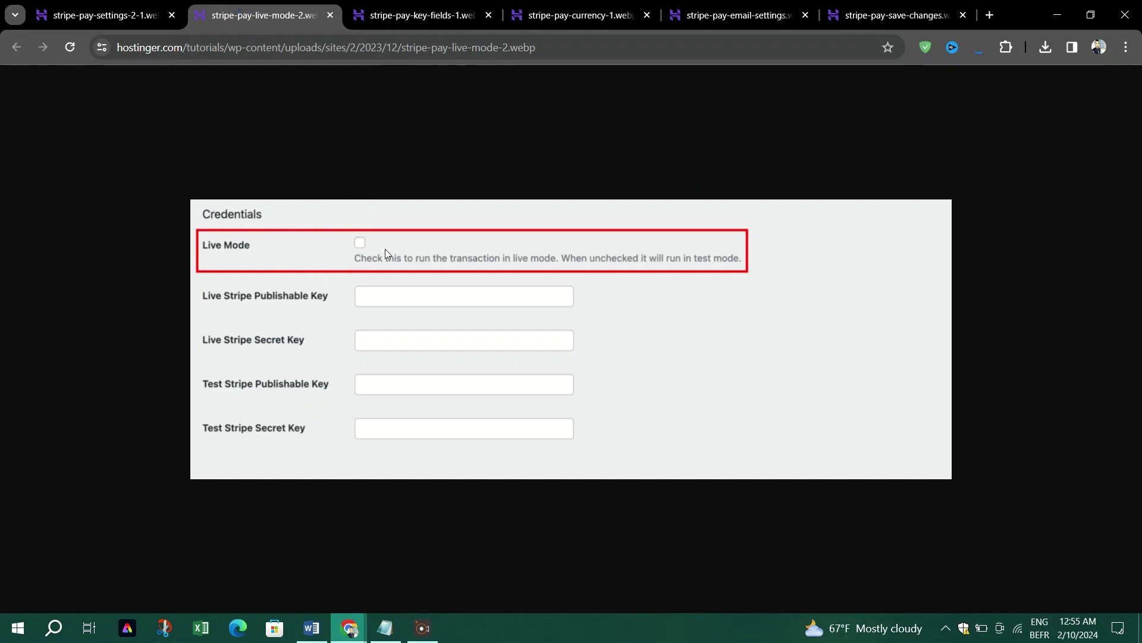
key(ctrl+plus)
key(ctrl+plus)
key(ctrl+plus)
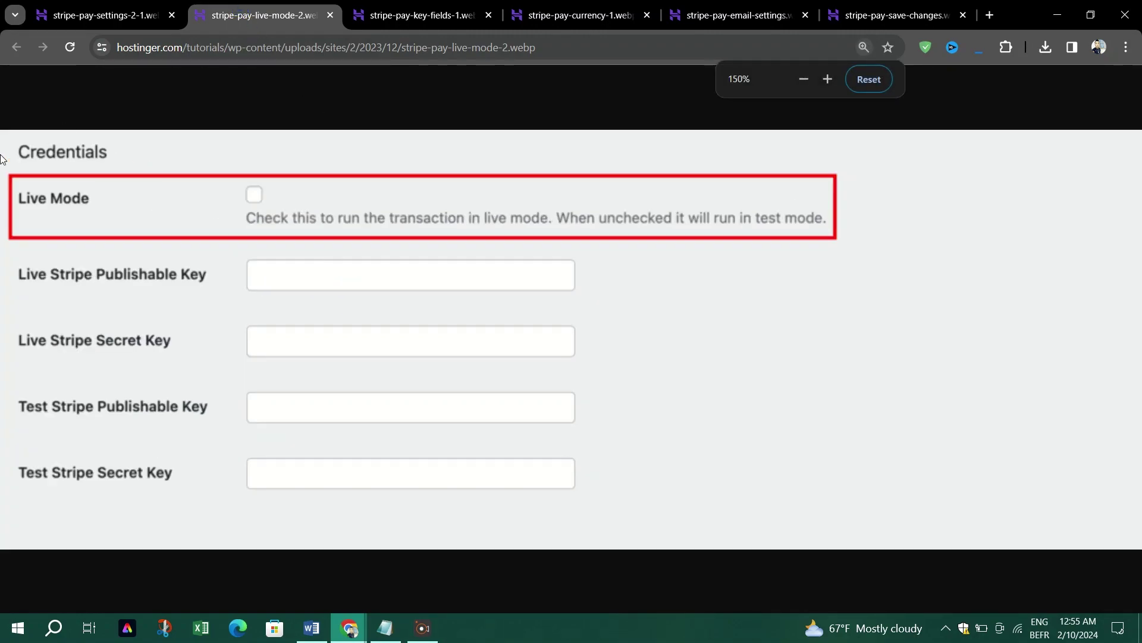
Switch to the Stripe dashboard's API keys page and copy the publishable key, then the secret test key
click(355, 630)
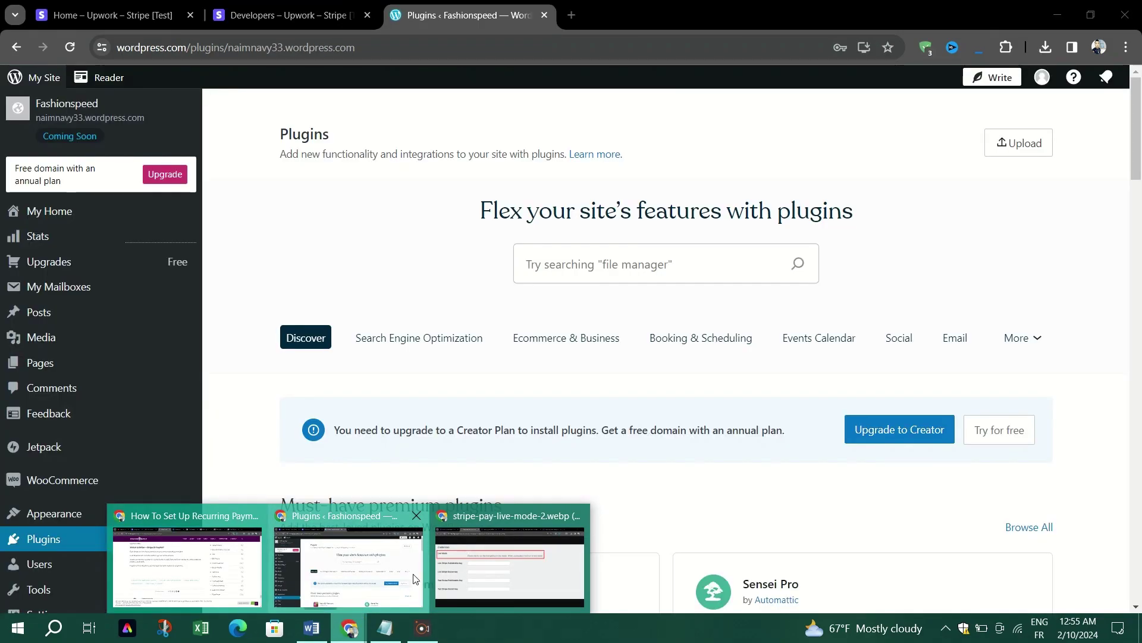
click(356, 576)
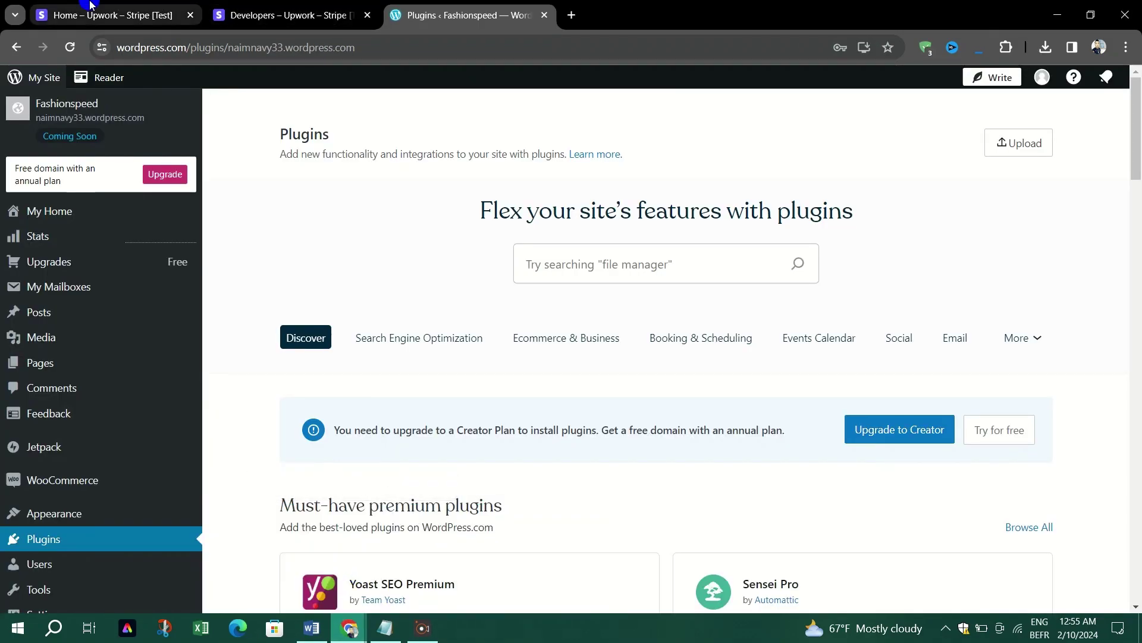
click(113, 15)
click(298, 13)
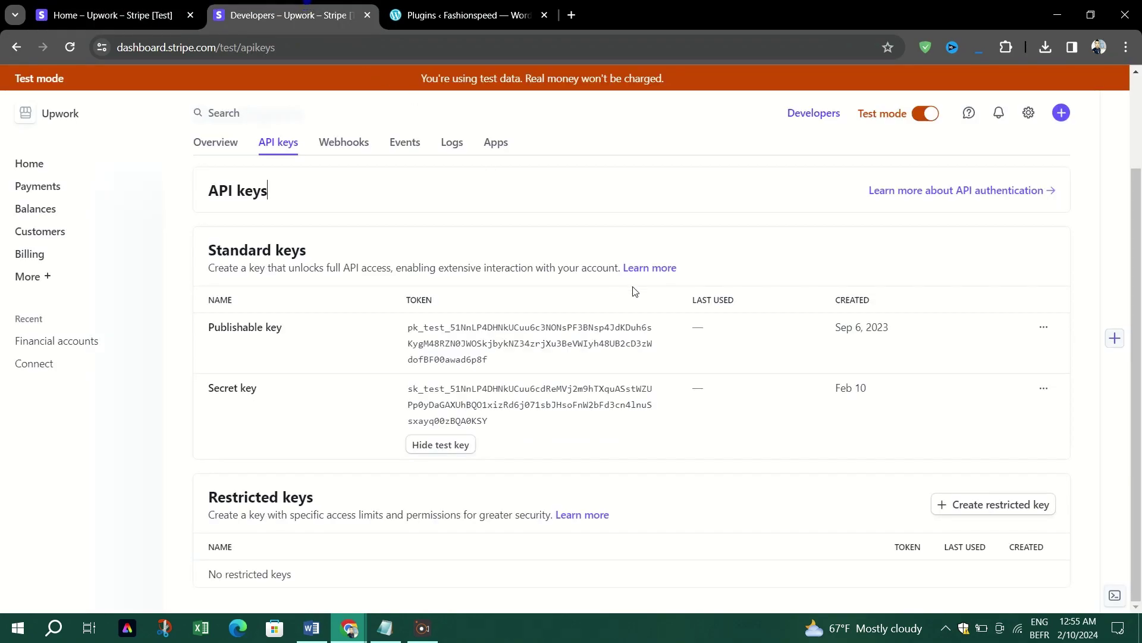
click(441, 359)
click(455, 421)
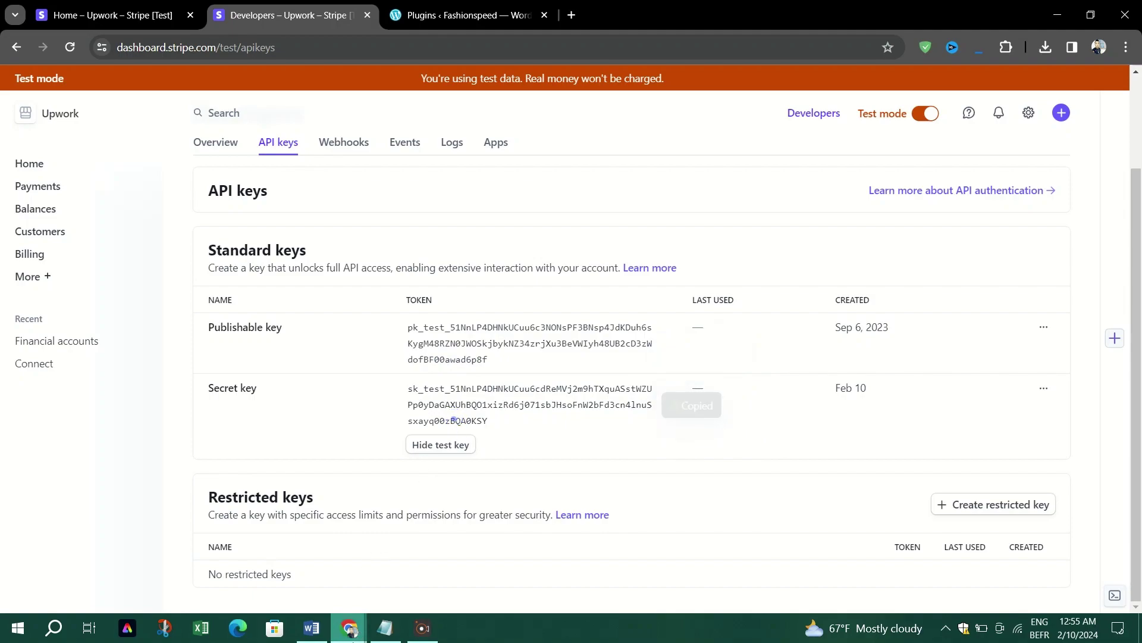
Return to the Stripe Payments settings images and view the live key fields and the currency options
mouse_move(349, 628)
click(493, 571)
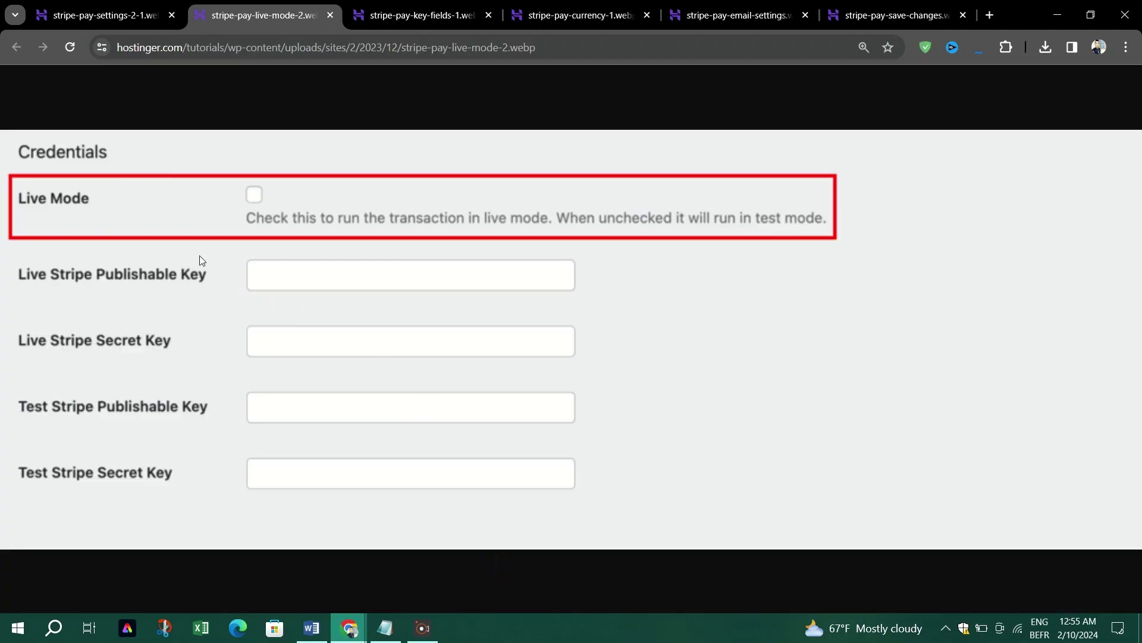
click(406, 18)
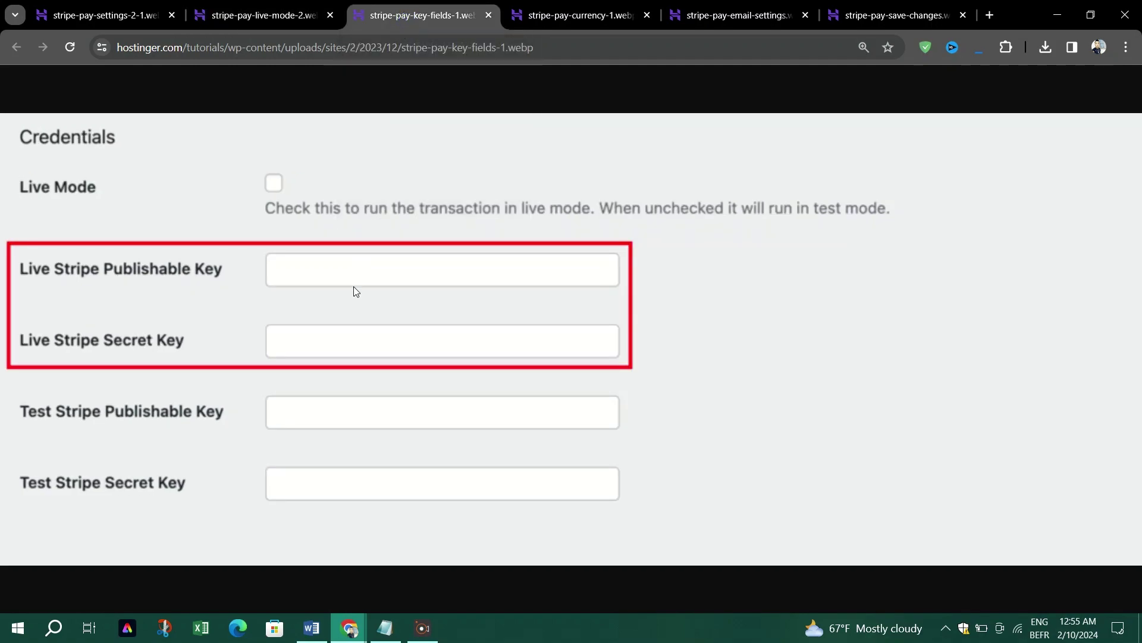
click(572, 15)
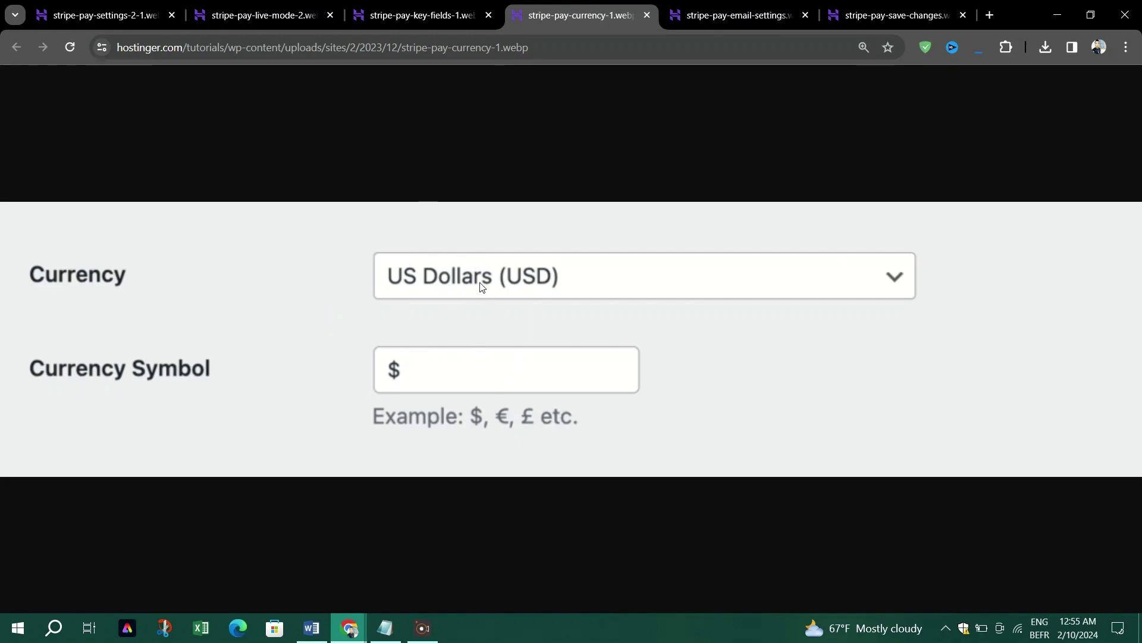
Examine the Email Settings reference image, covering the buyer and seller email options
click(713, 7)
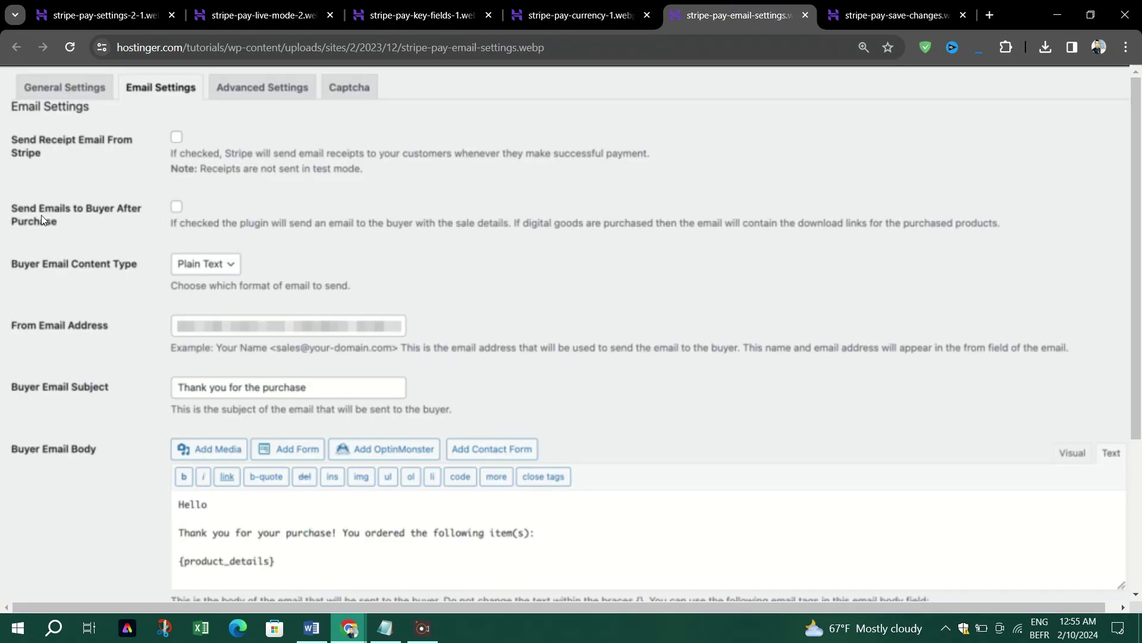
scroll(141, 276, down, 2)
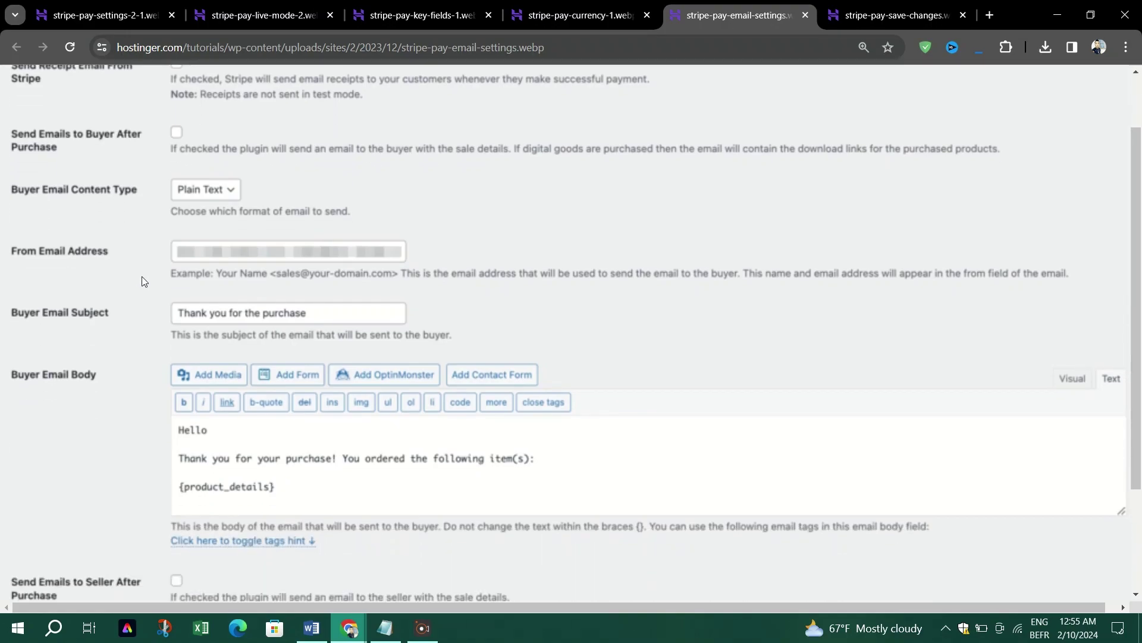
scroll(142, 276, down, 2)
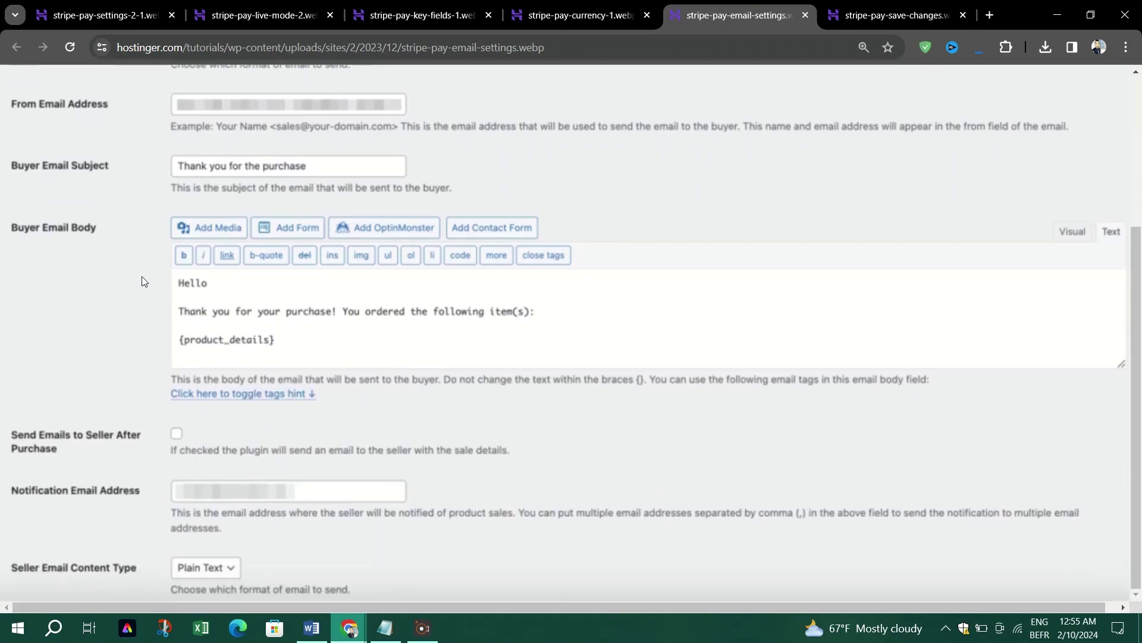
scroll(142, 276, up, 4)
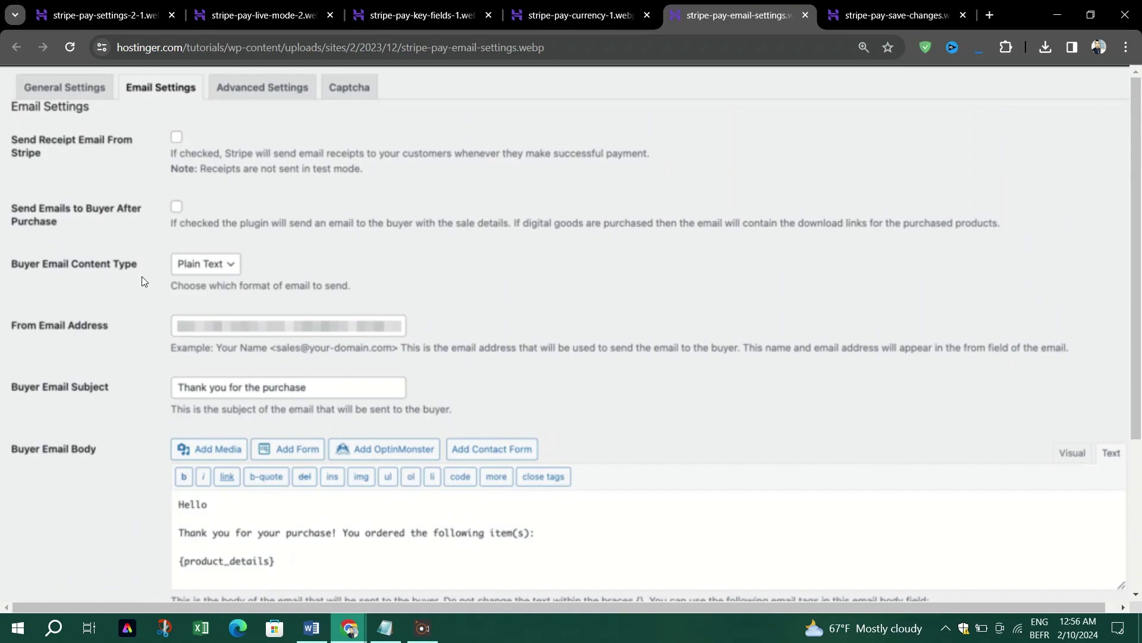
scroll(142, 276, down, 4)
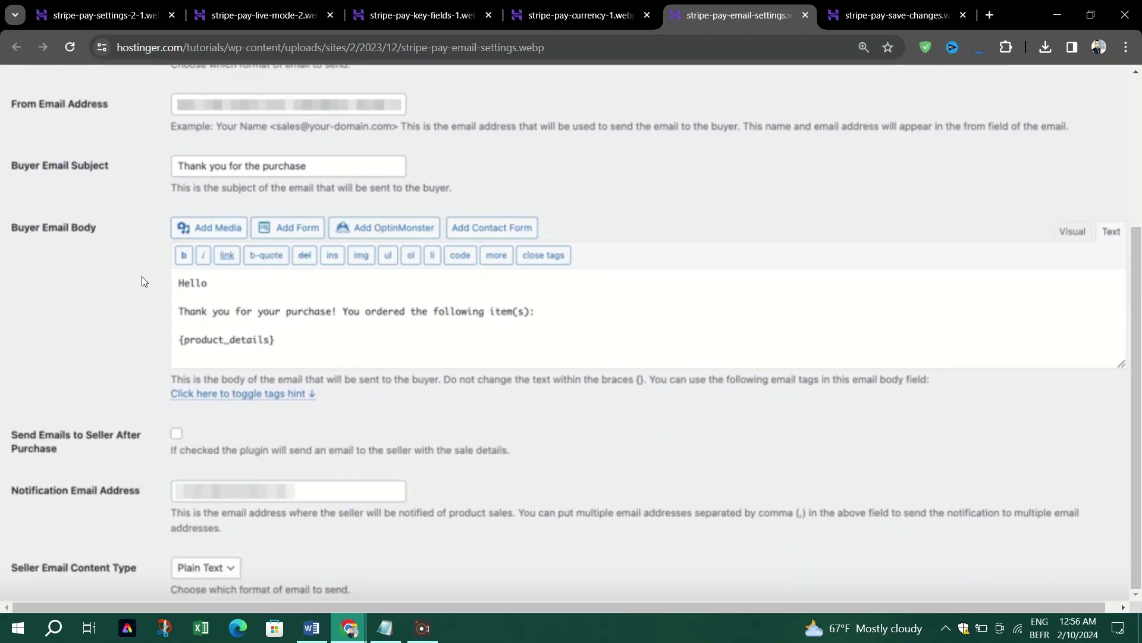
View the save-changes reference image down to the Save Changes option, then return to its key fields
click(879, 5)
scroll(568, 316, down, 3)
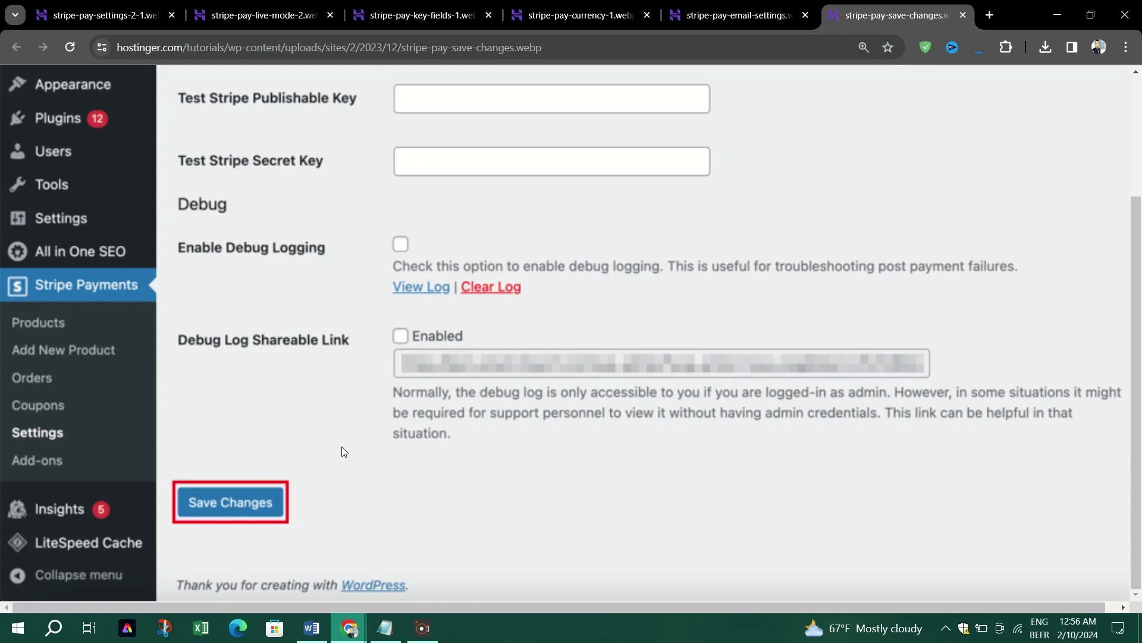
scroll(342, 446, up, 3)
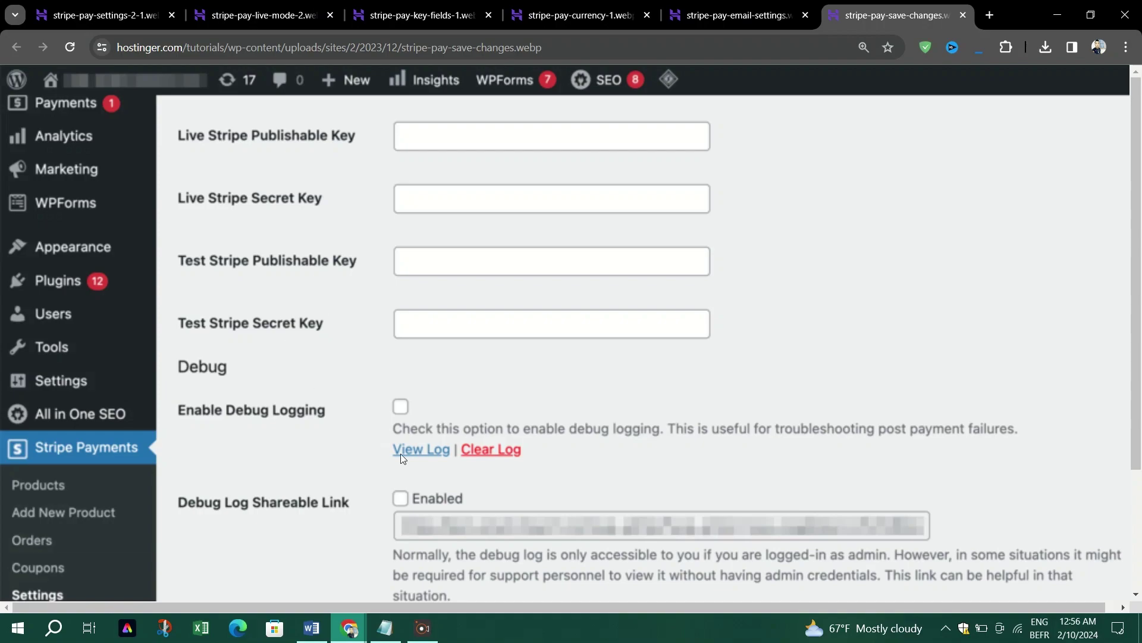
Review the live mode, key fields, currency, email settings and save-changes reference images again in order
click(296, 5)
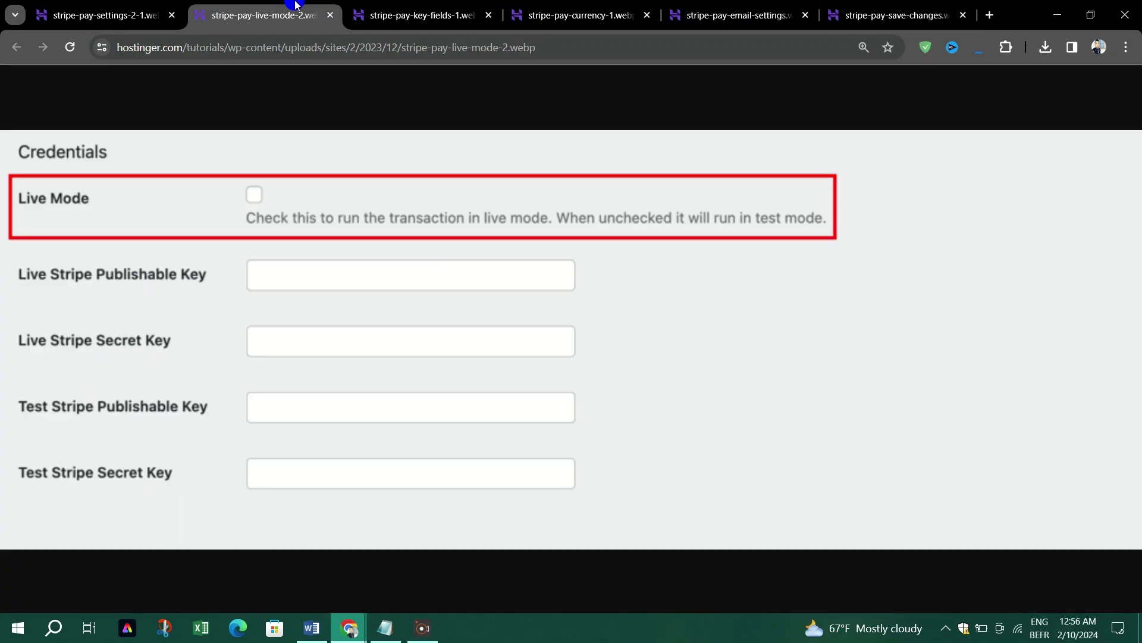
click(441, 6)
click(573, 5)
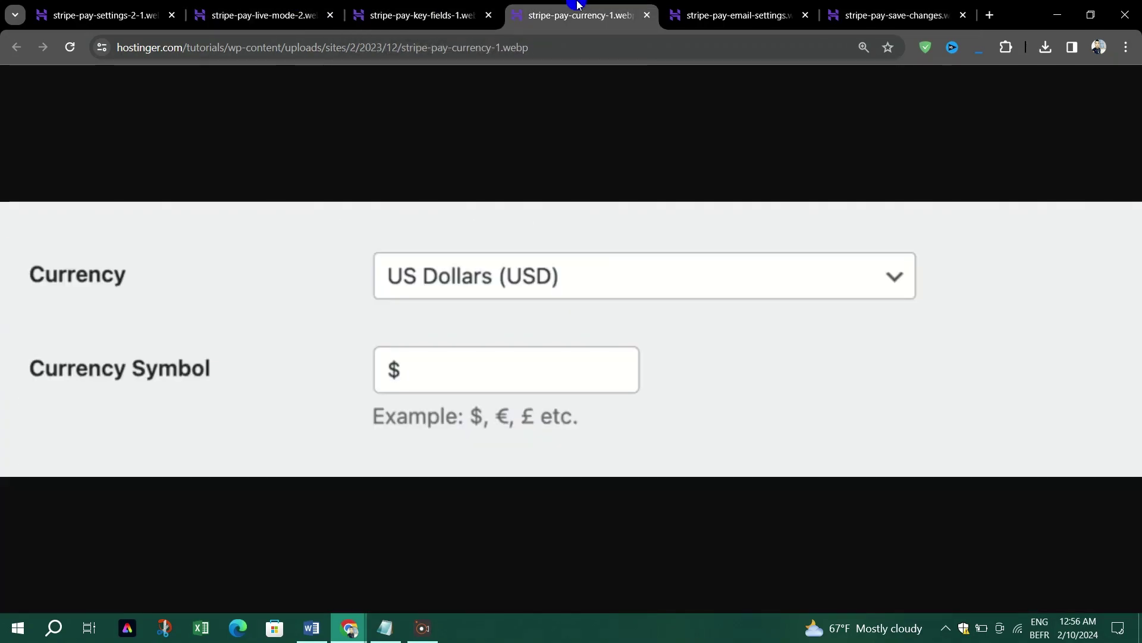
click(727, 4)
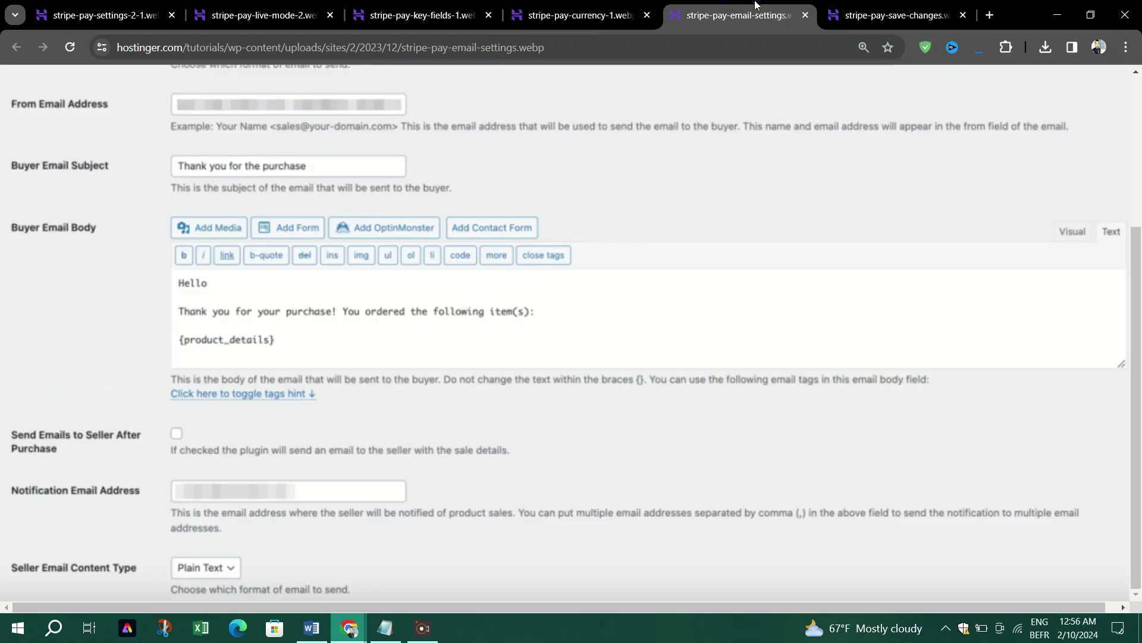
click(902, 4)
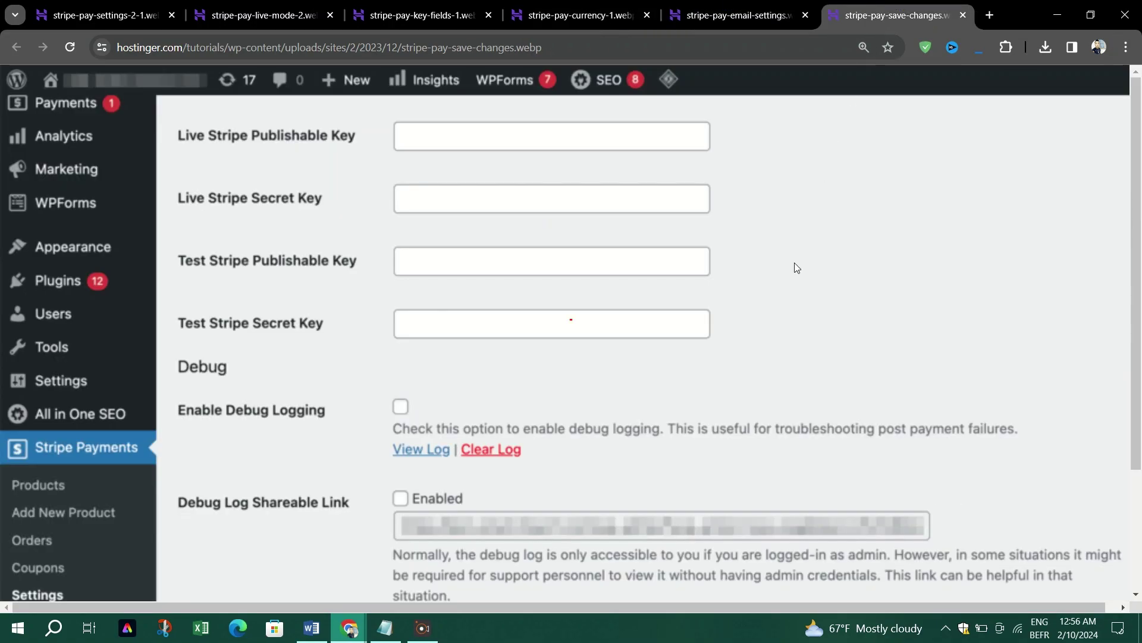